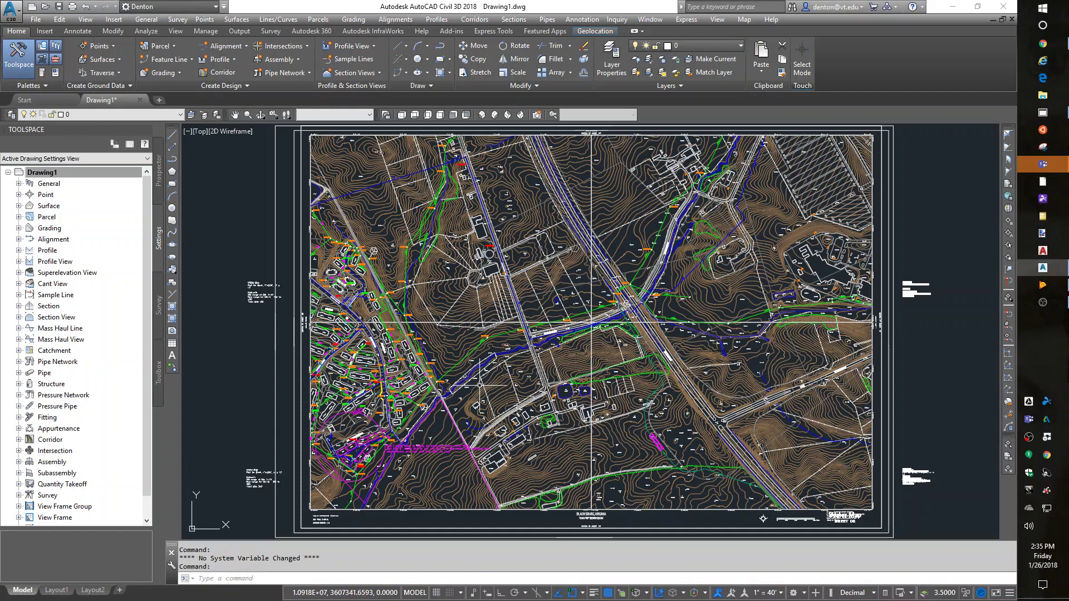
- Examine the point label styles available in the drawing's settings
click(18, 195)
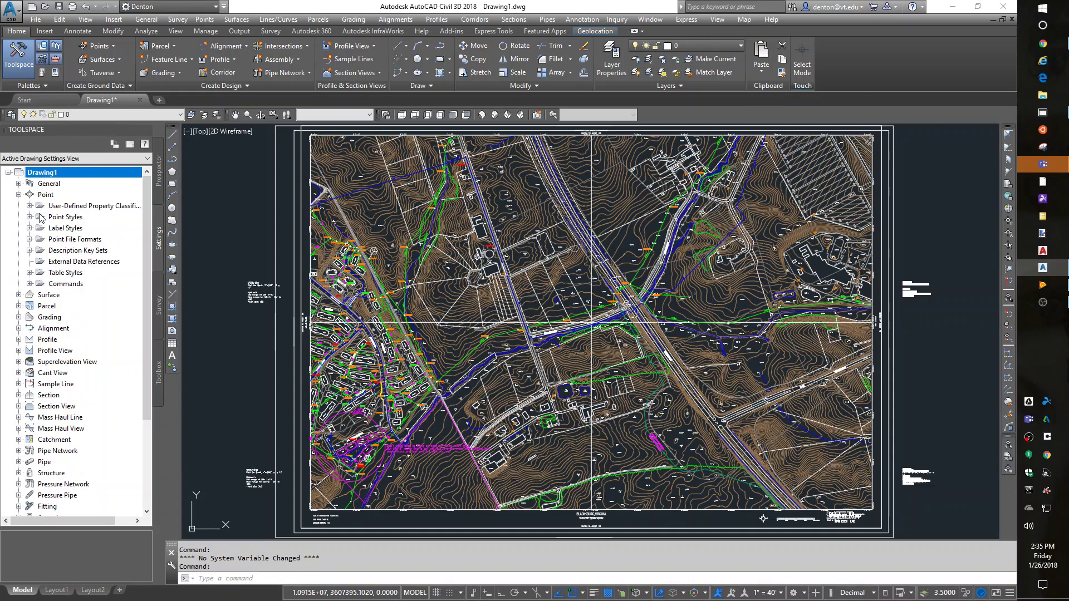
click(30, 229)
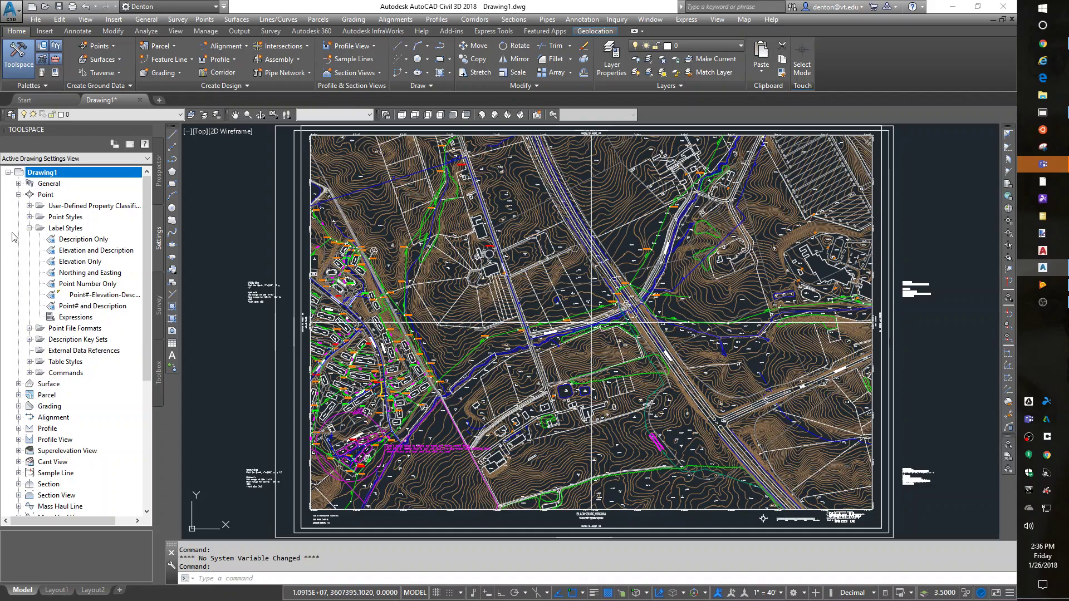
click(29, 228)
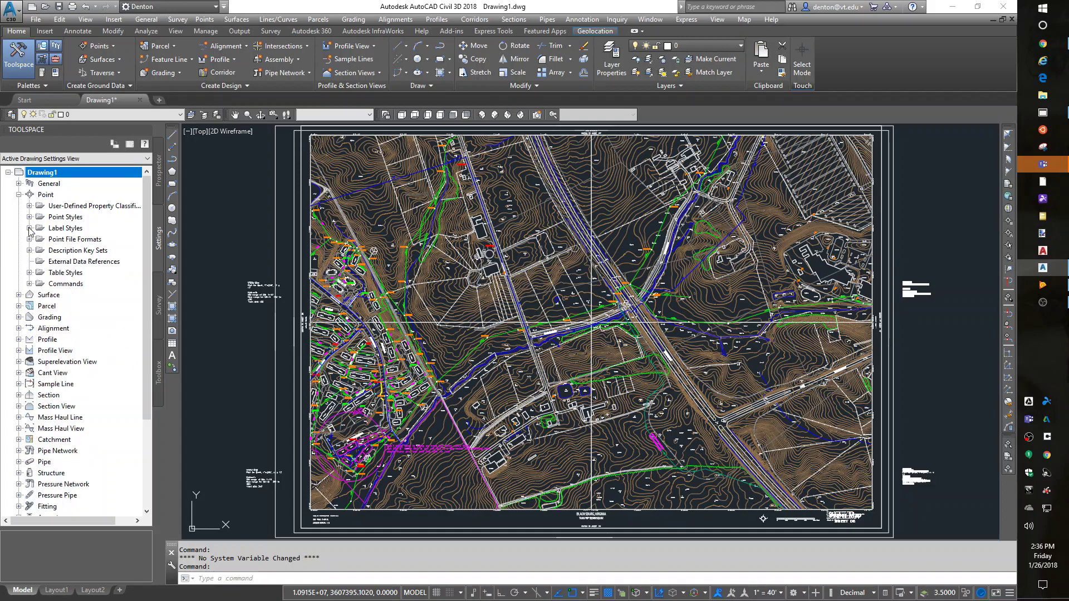
click(19, 194)
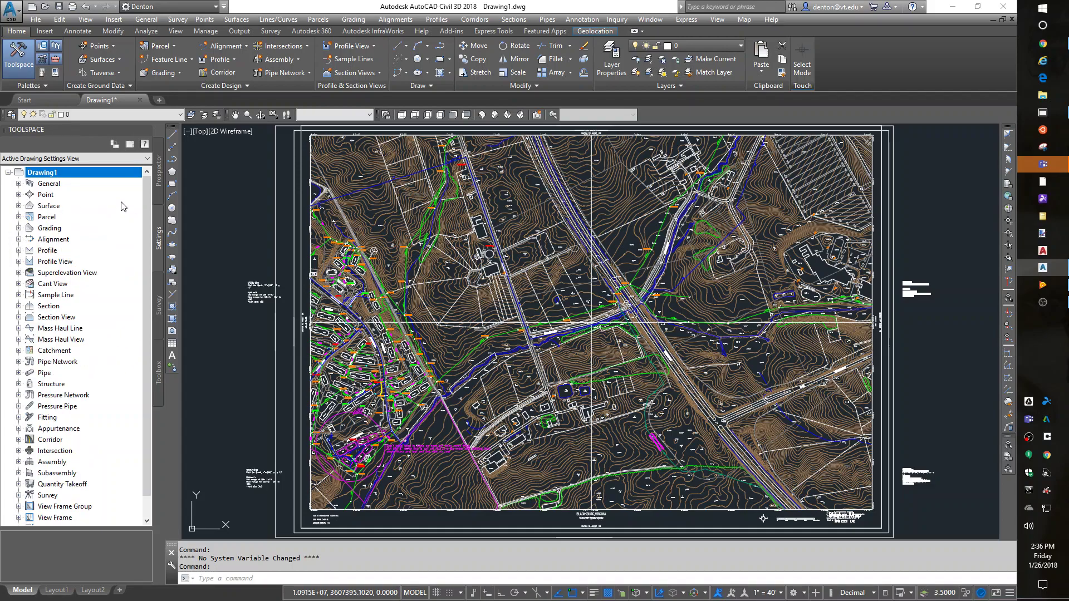
- Create a TIN surface named Existing Ground on layer C-TOPO with the Contours 2' and 10' (Background) style
click(160, 182)
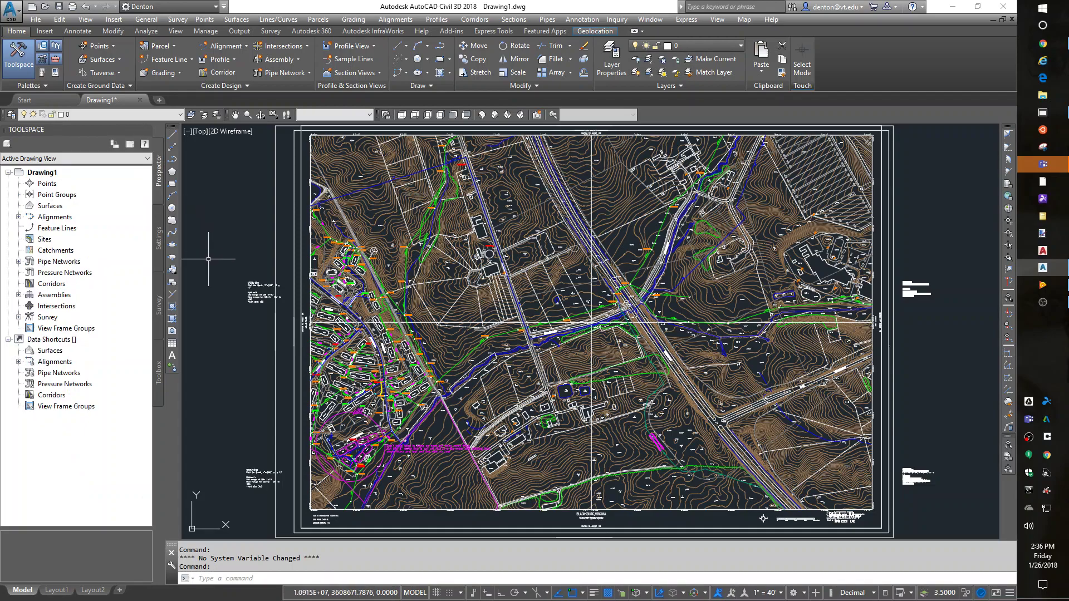
right_click(53, 207)
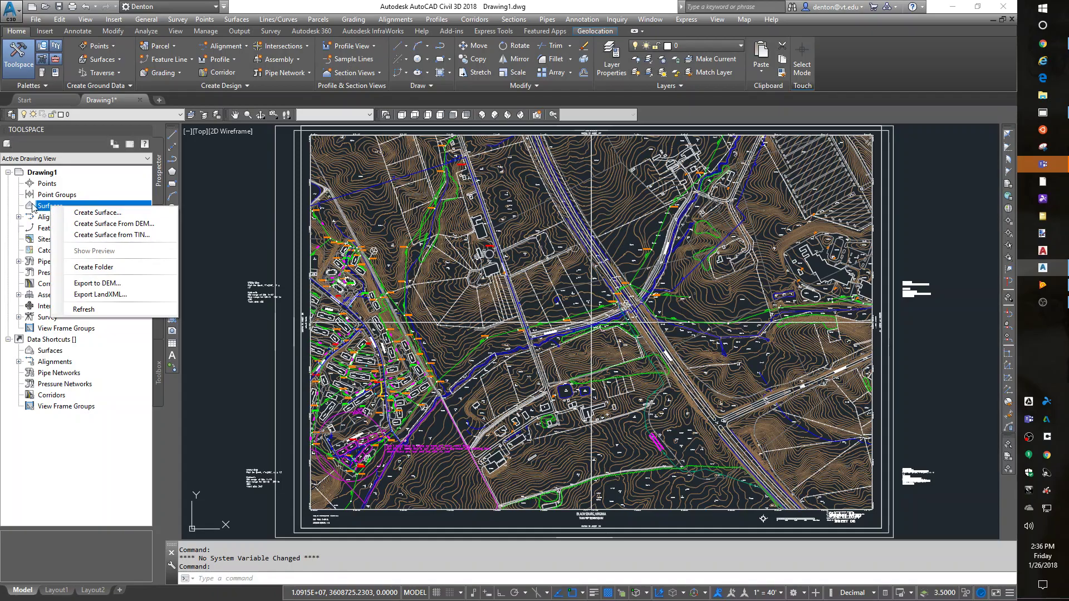
click(84, 213)
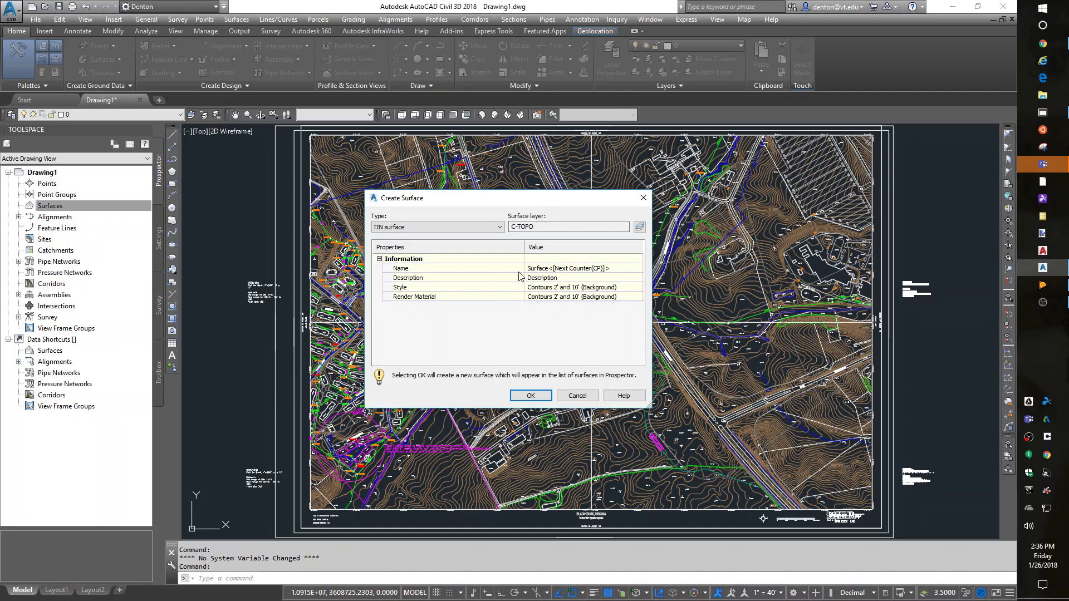
click(549, 269)
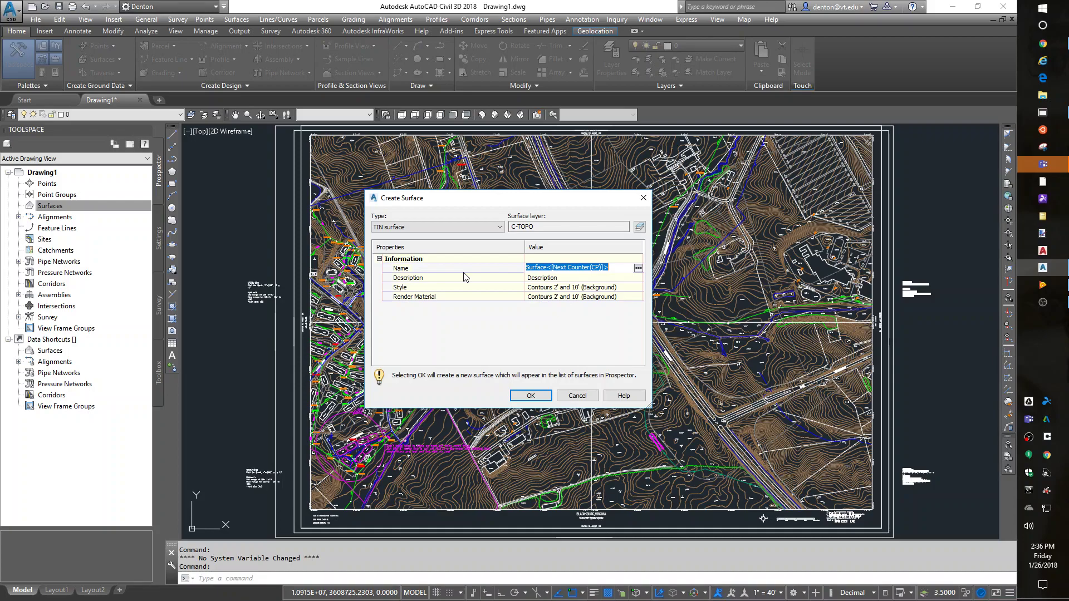
text(Existing Ground)
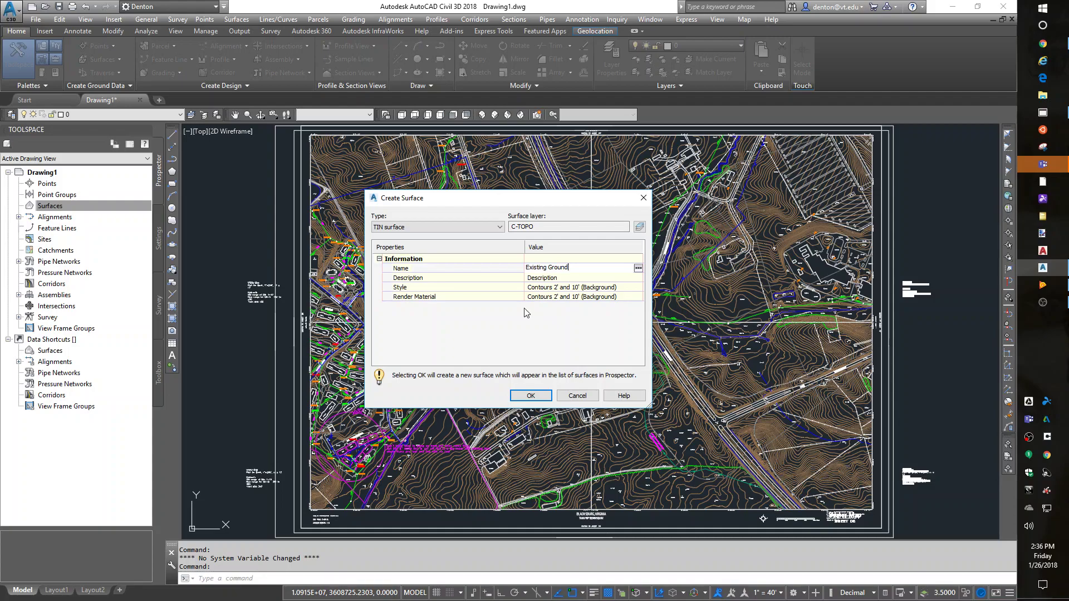
click(531, 395)
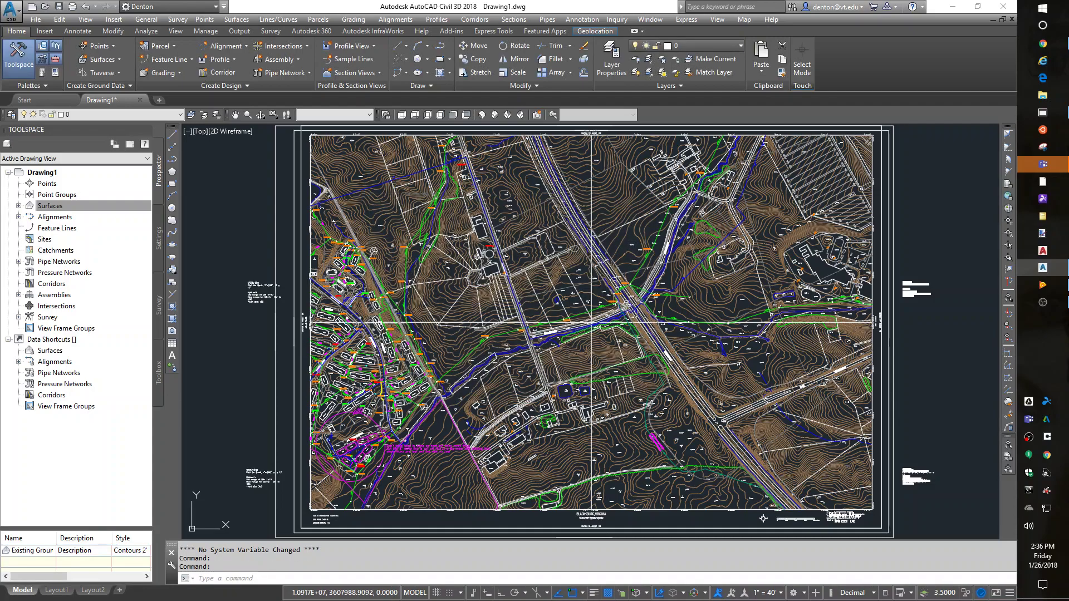
- Expand the Existing Ground surface's definition and examine its data types, including drawing objects, DEM files, point files and contours
click(18, 205)
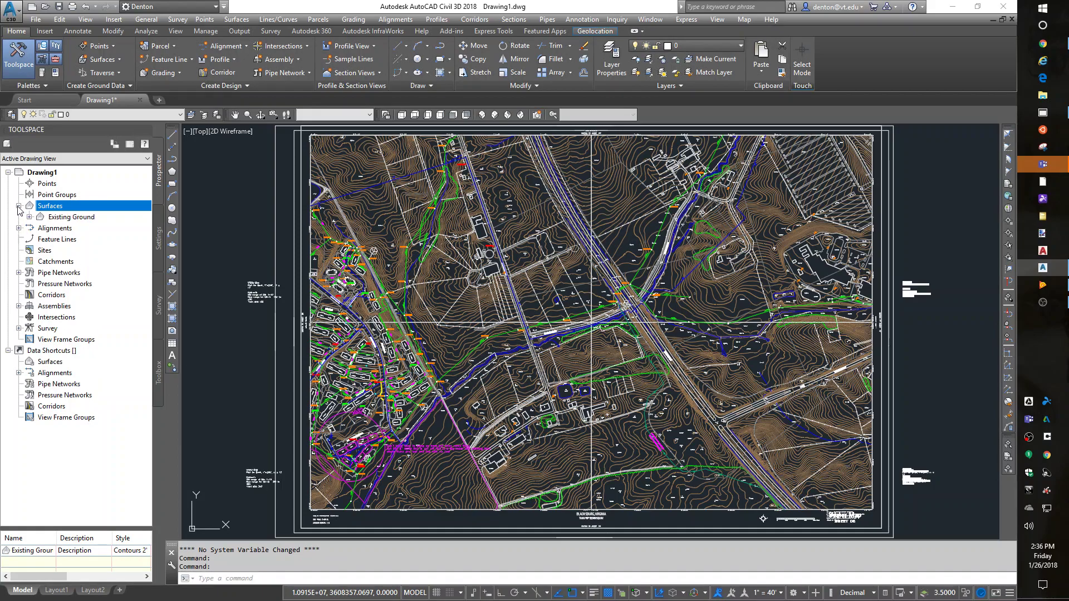
click(30, 218)
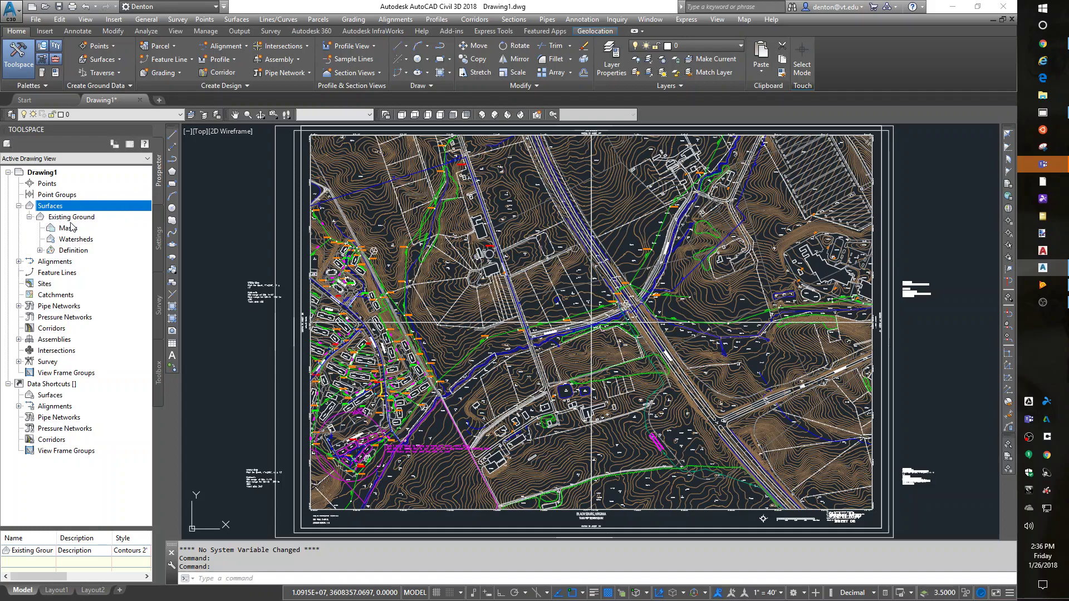
click(40, 251)
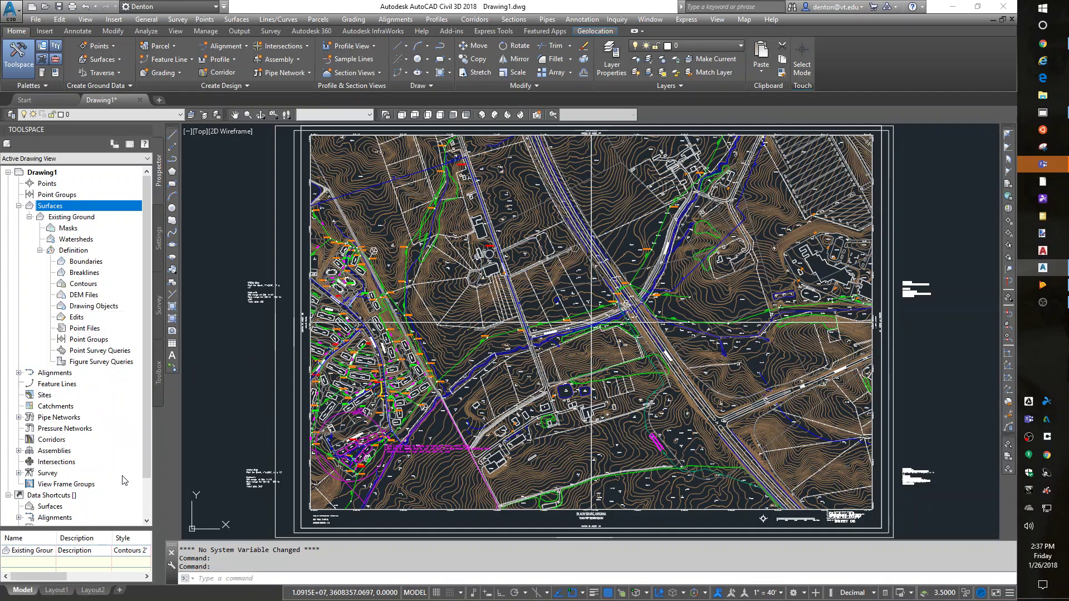
right_click(94, 308)
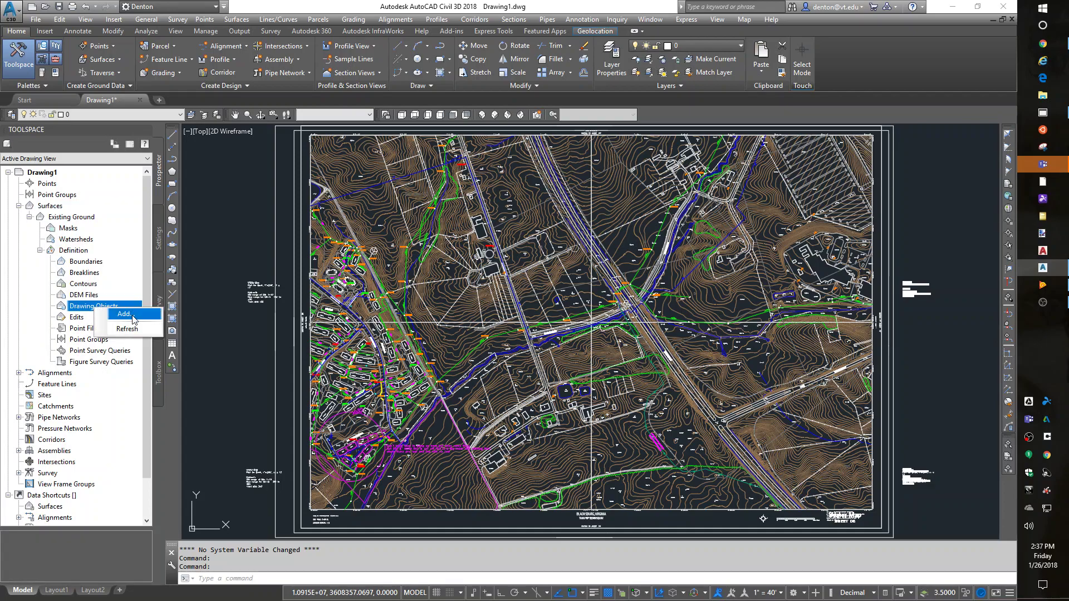
right_click(82, 296)
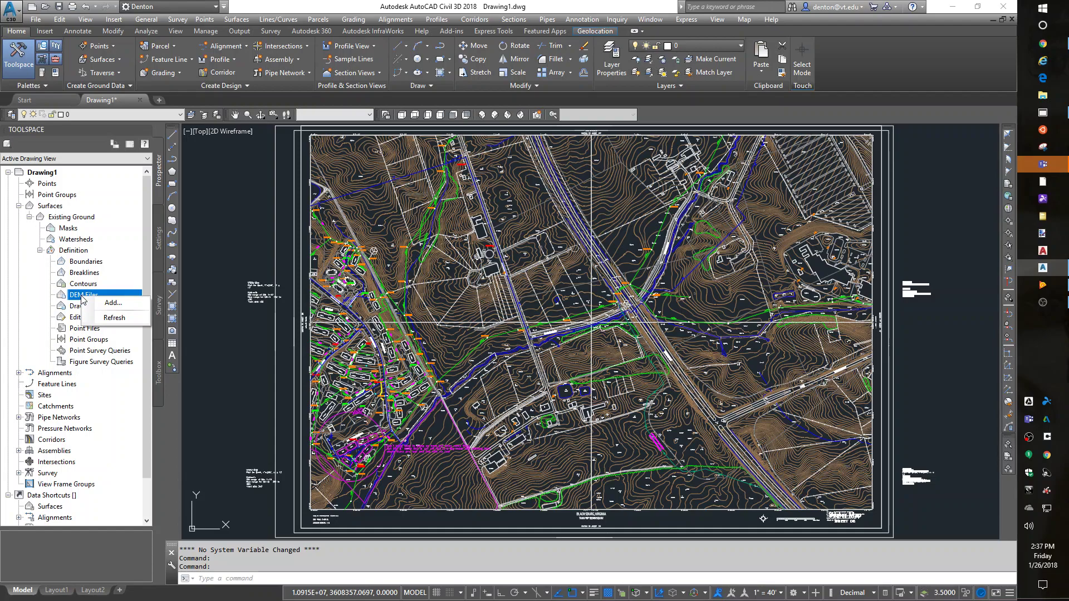
right_click(70, 330)
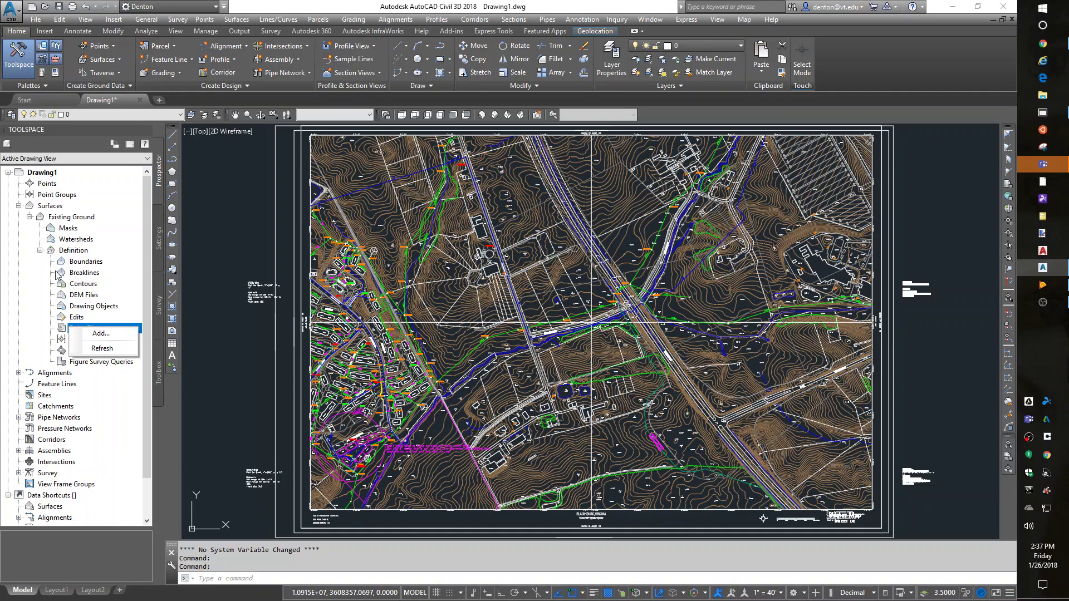
click(83, 284)
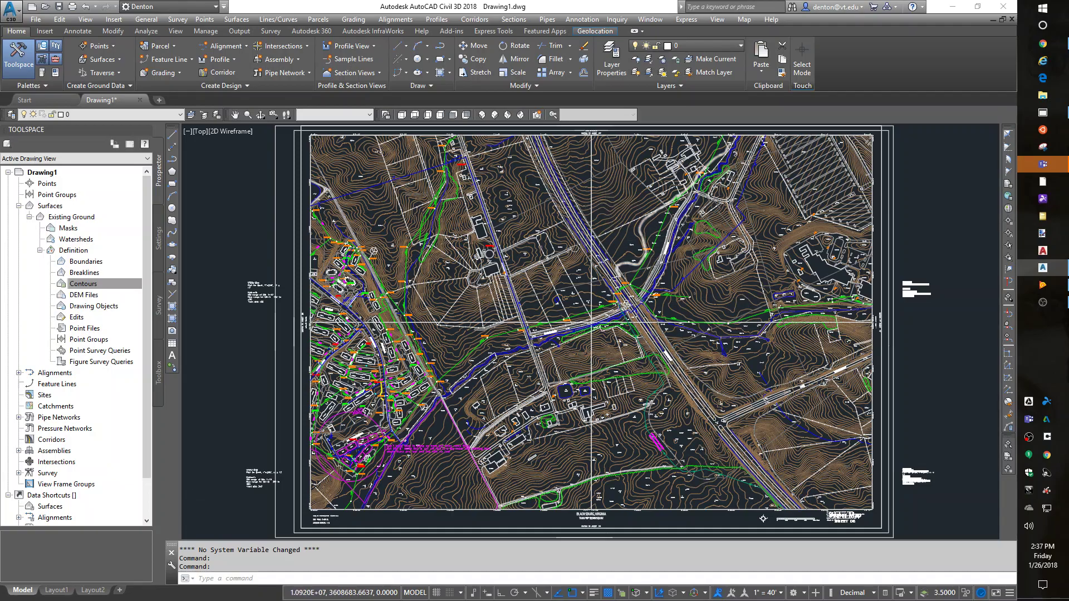
- Check which layers hold the 2011.4 spot elevation marker, the 2010 major contour and the minor contour below it
scroll(613, 206, up, 5)
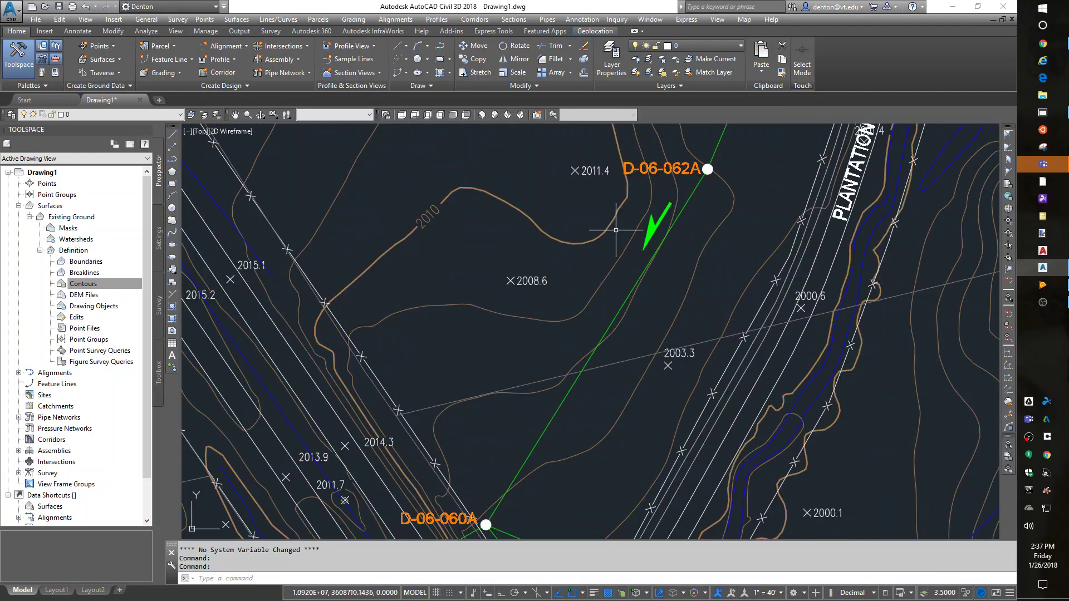
click(574, 170)
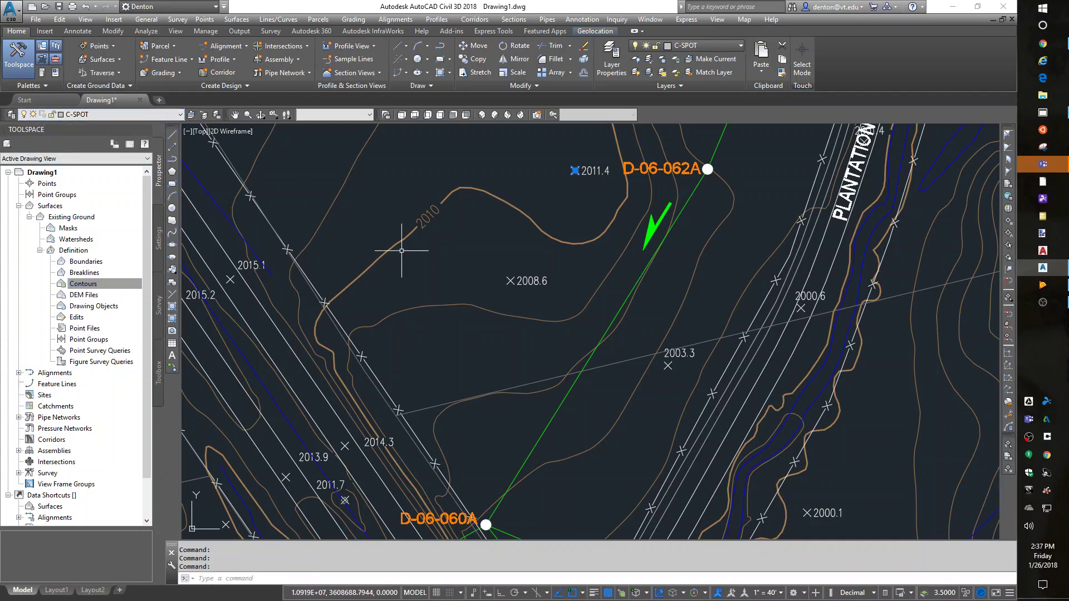
key(Escape)
click(542, 228)
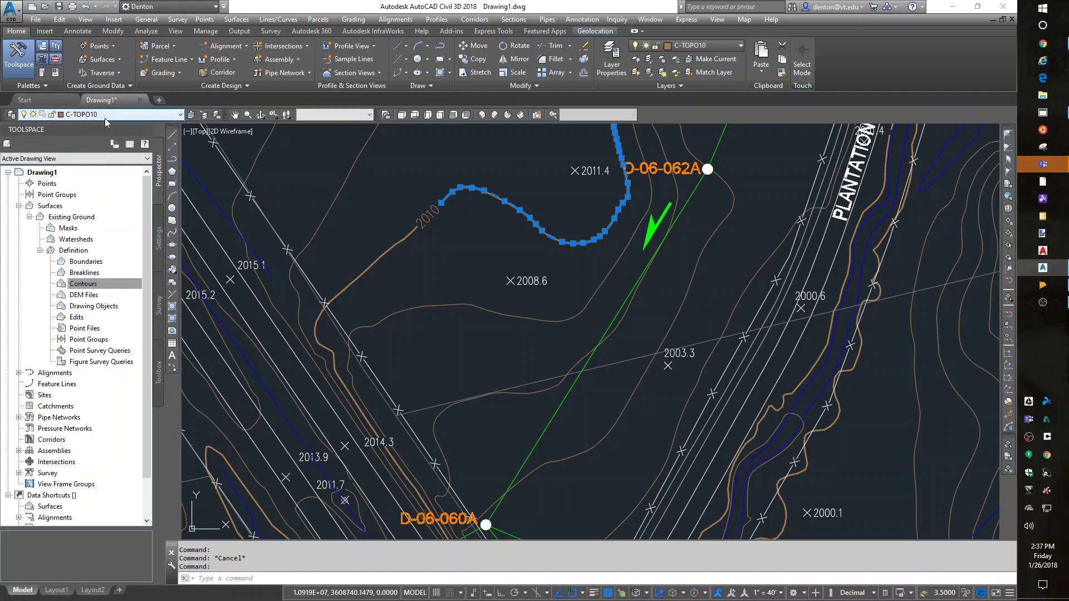
key(Escape)
click(480, 306)
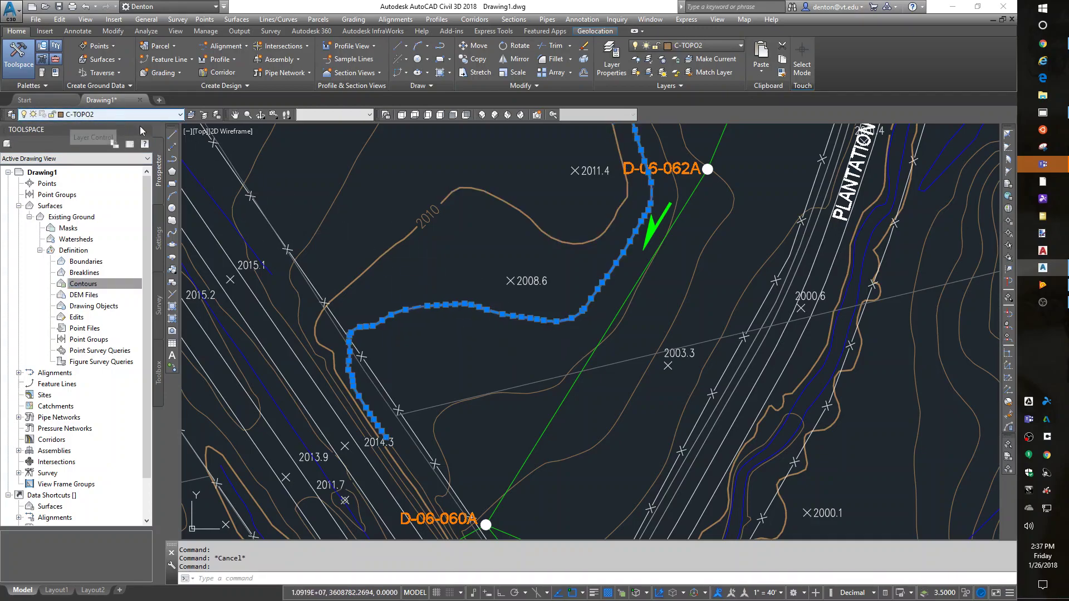
key(Escape)
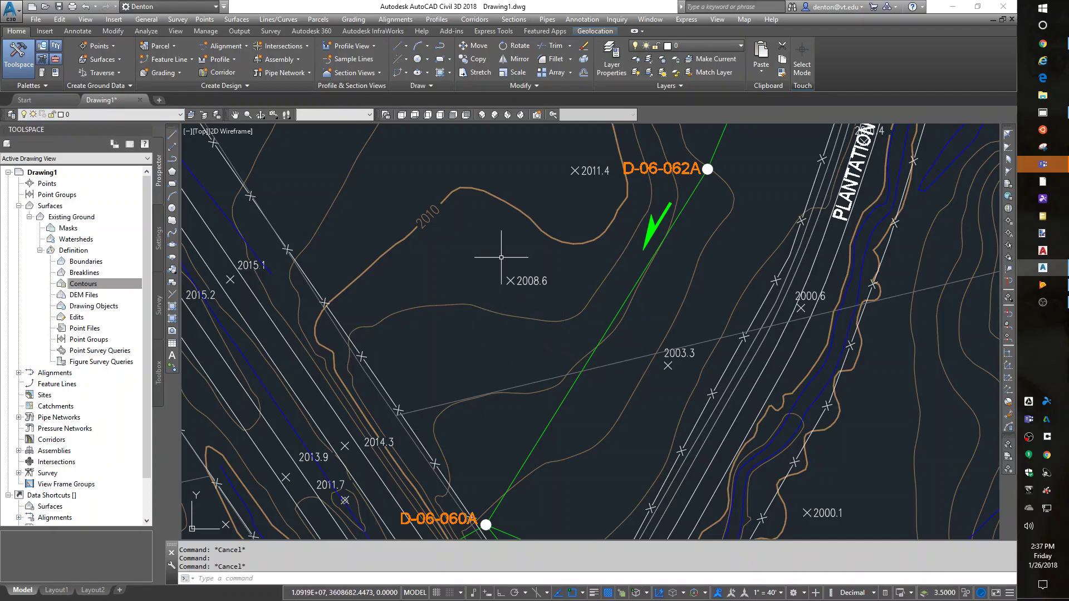
- Open the Layer Properties Manager, place it over the drawing and enlarge it to list more layers
scroll(668, 328, down, 5)
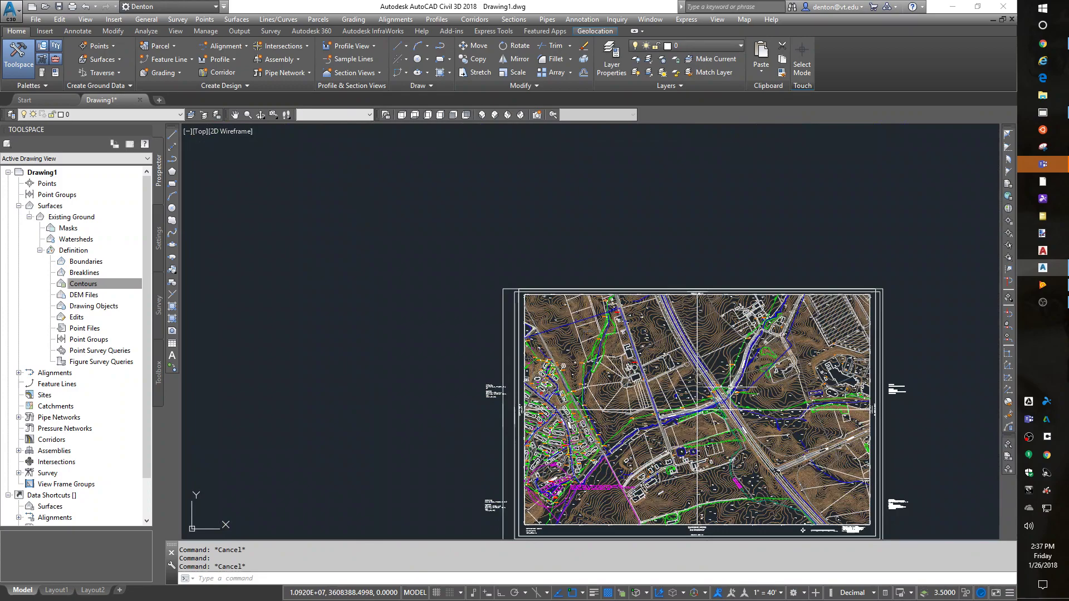
middle_drag(729, 384, 703, 317)
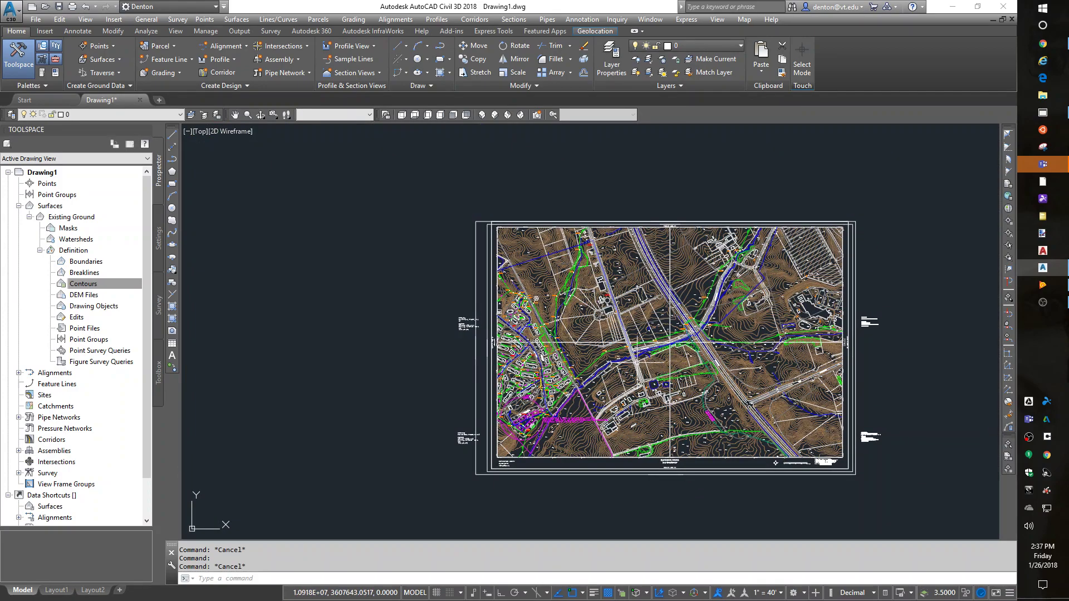
text(la)
key(Return)
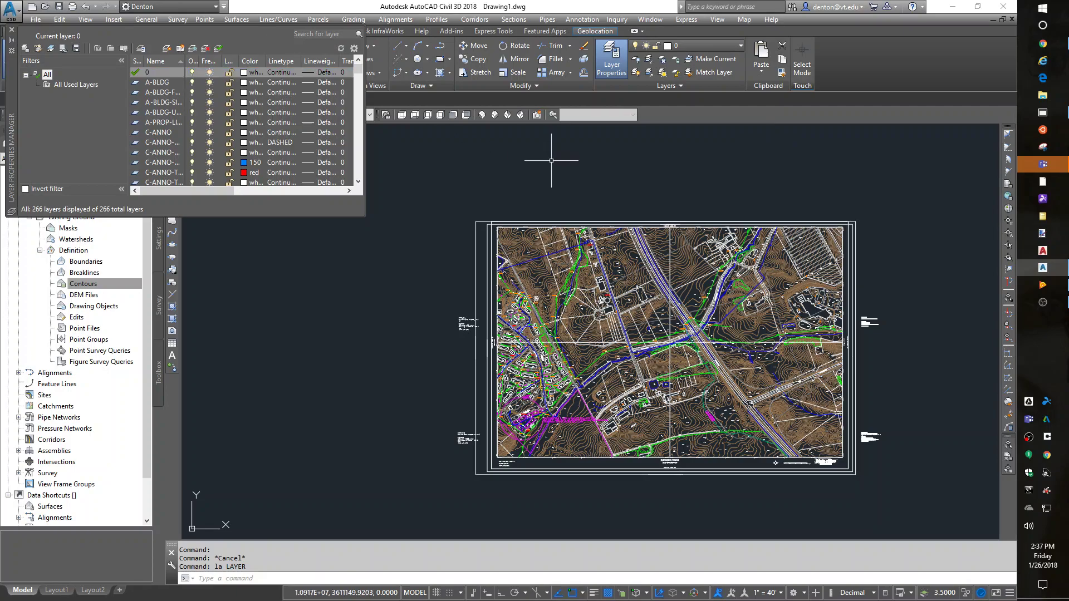
drag(9, 88, 251, 214)
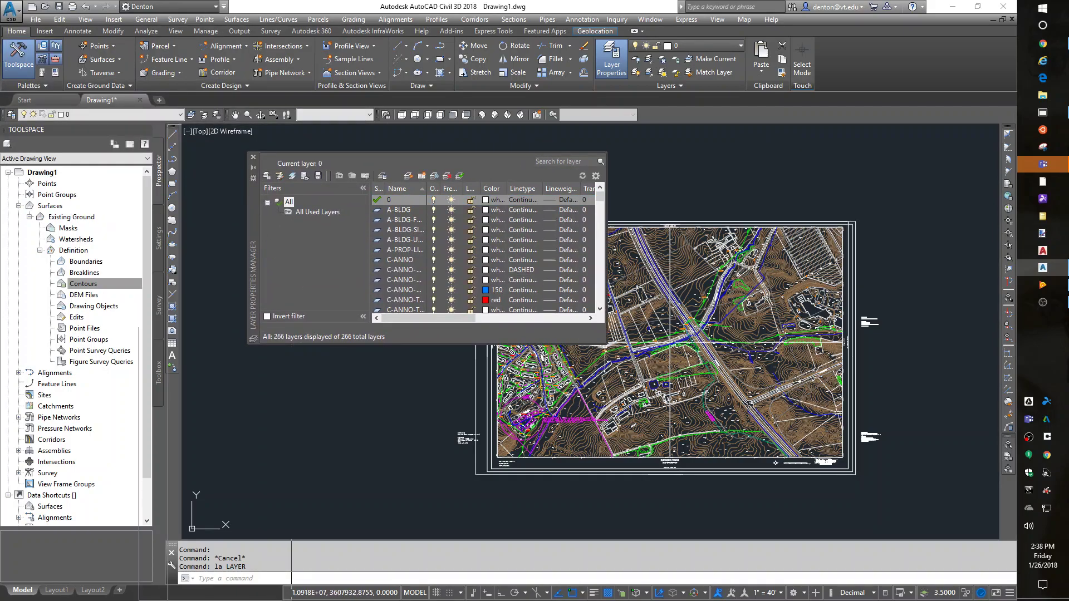
drag(605, 344, 938, 516)
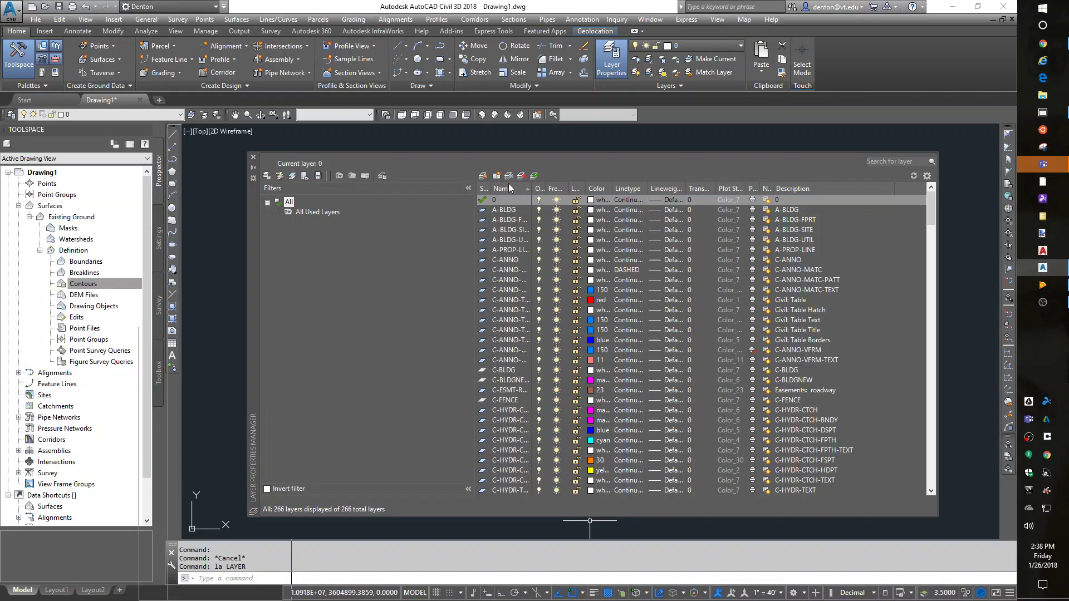
- Select every layer from 0 through WTR-VALVES and freeze them all except the current layer
click(497, 199)
scroll(482, 293, down, 8)
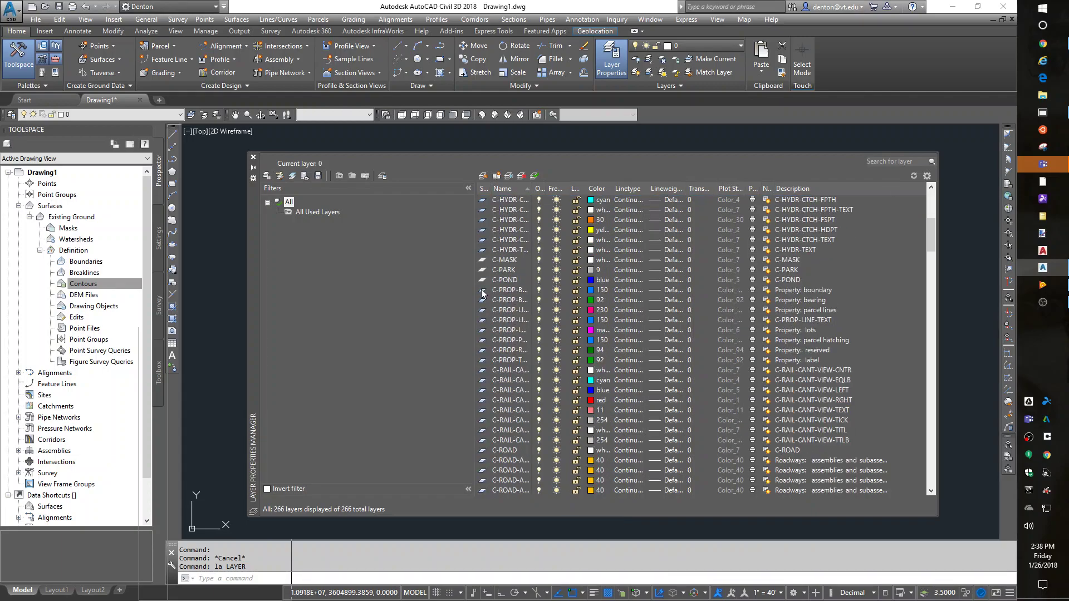
scroll(502, 322, down, 20)
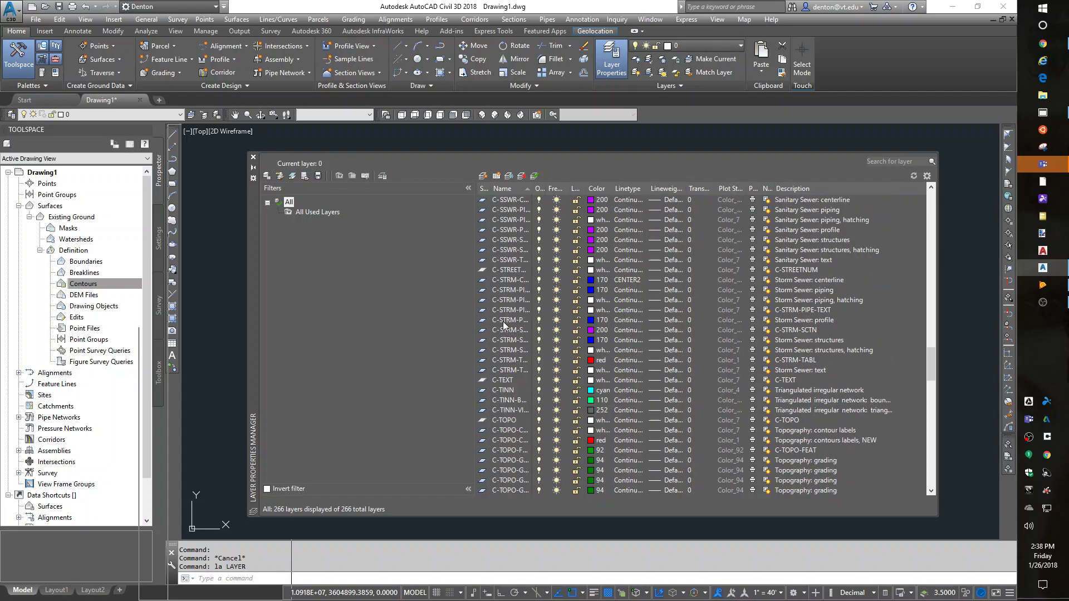
scroll(502, 321, down, 20)
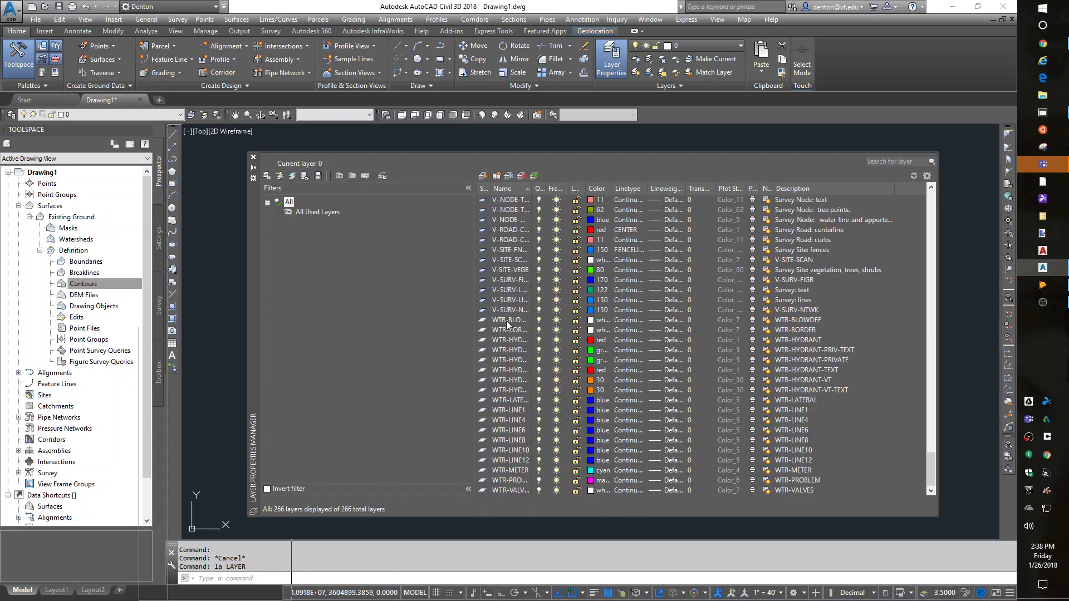
shift+click(509, 490)
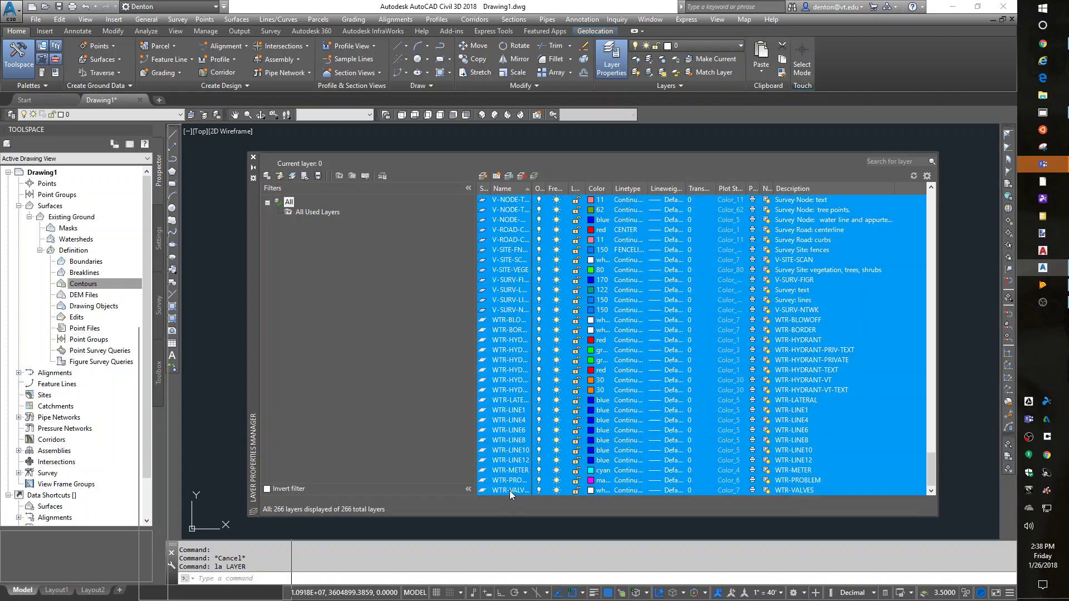
click(556, 491)
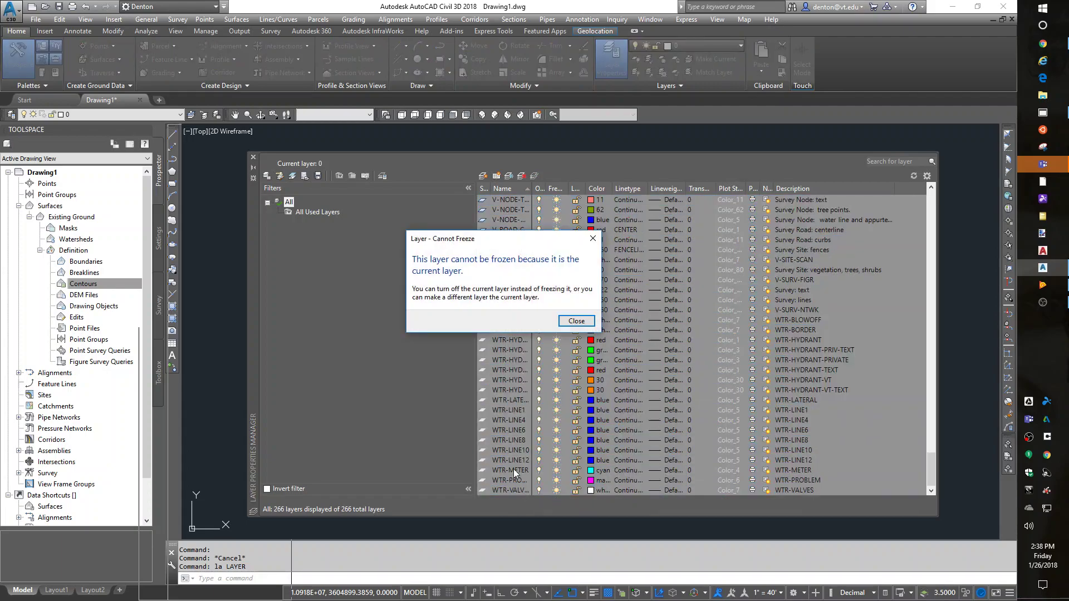
click(571, 323)
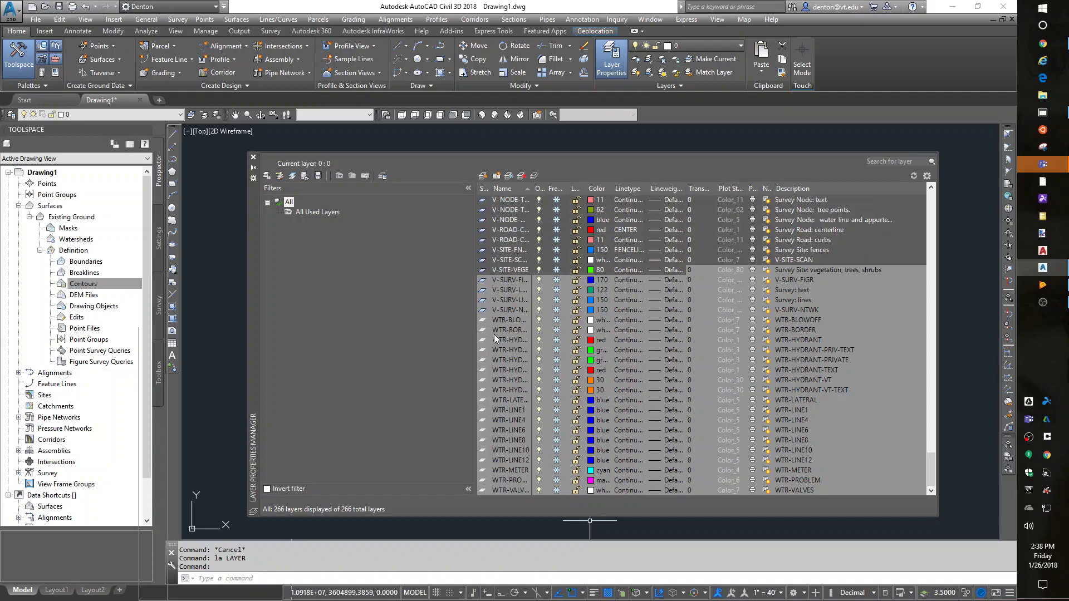
- Find the C-TOPO layers in the layer list and widen the Name column to show their full names
scroll(490, 333, up, 10)
scroll(497, 328, up, 10)
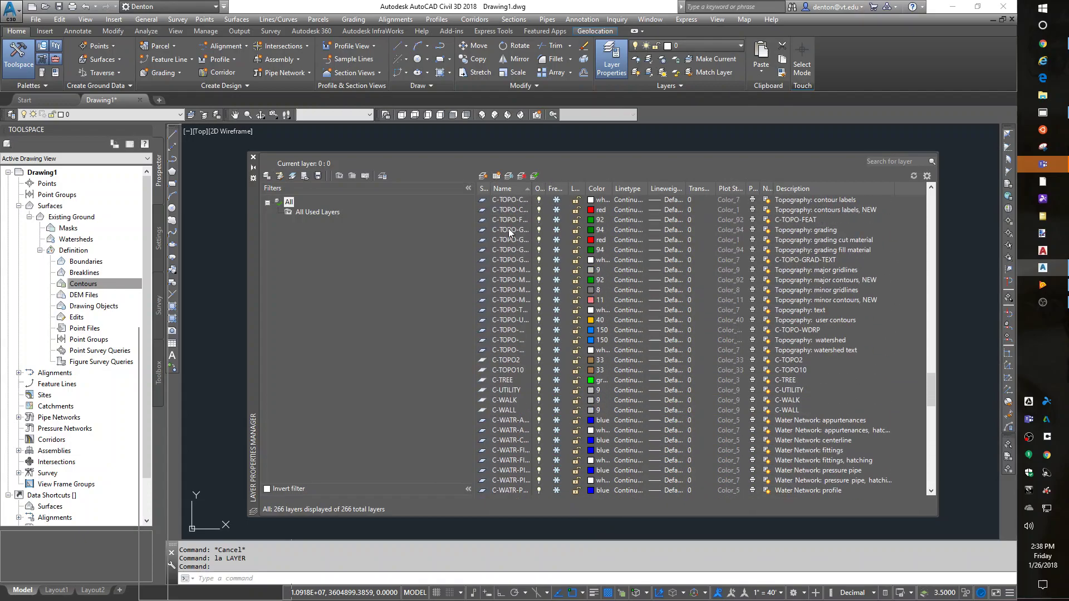
drag(536, 184, 563, 184)
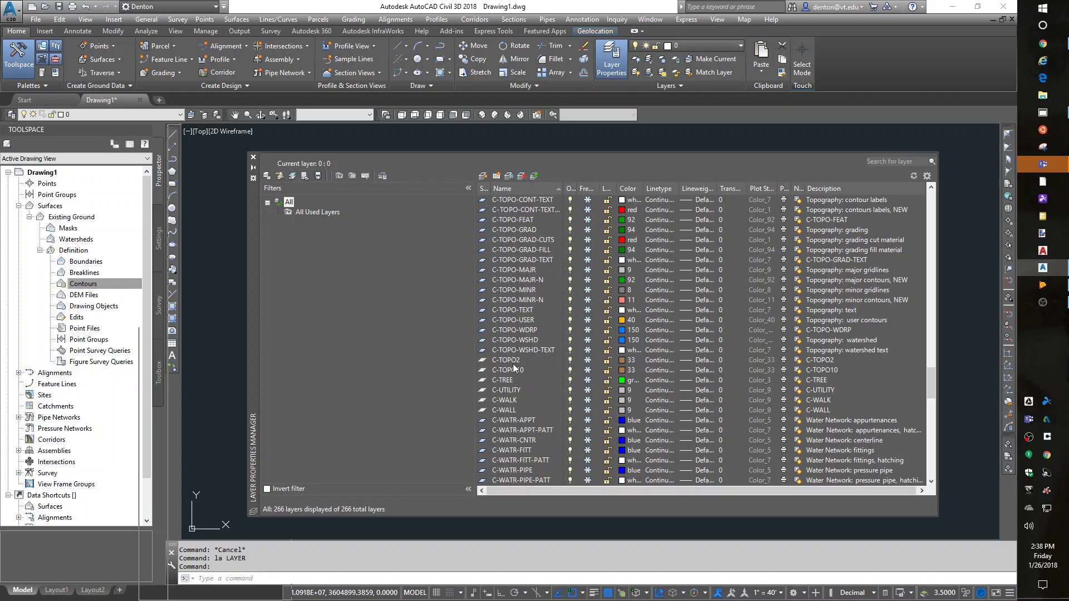
- Thaw the C-TOPO2, C-TOPO10 and C-SPOT layers and close the Layer Properties Manager
click(588, 361)
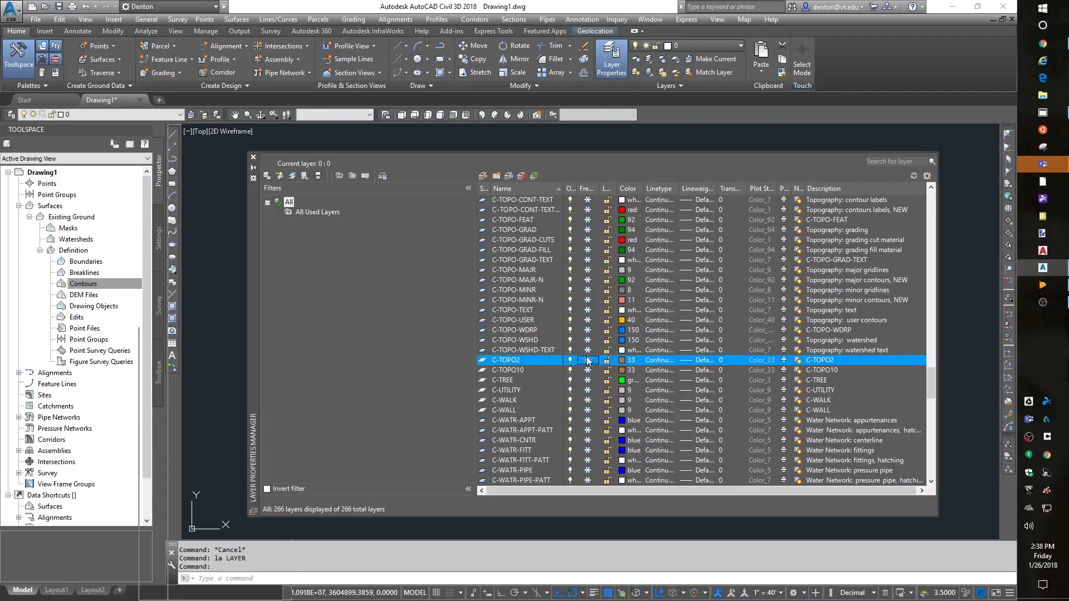
click(588, 371)
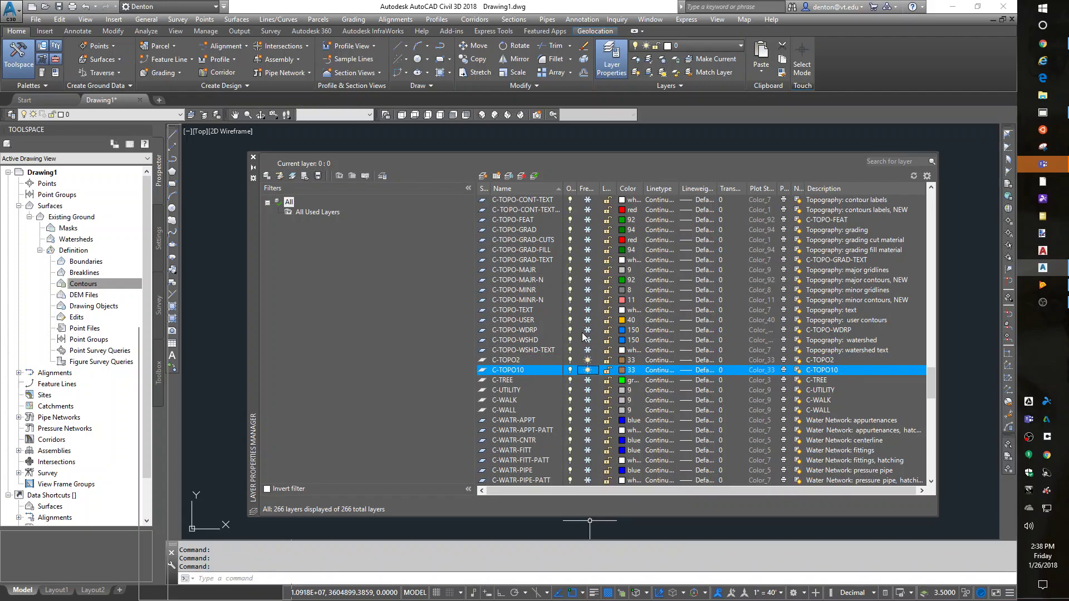
scroll(582, 336, up, 3)
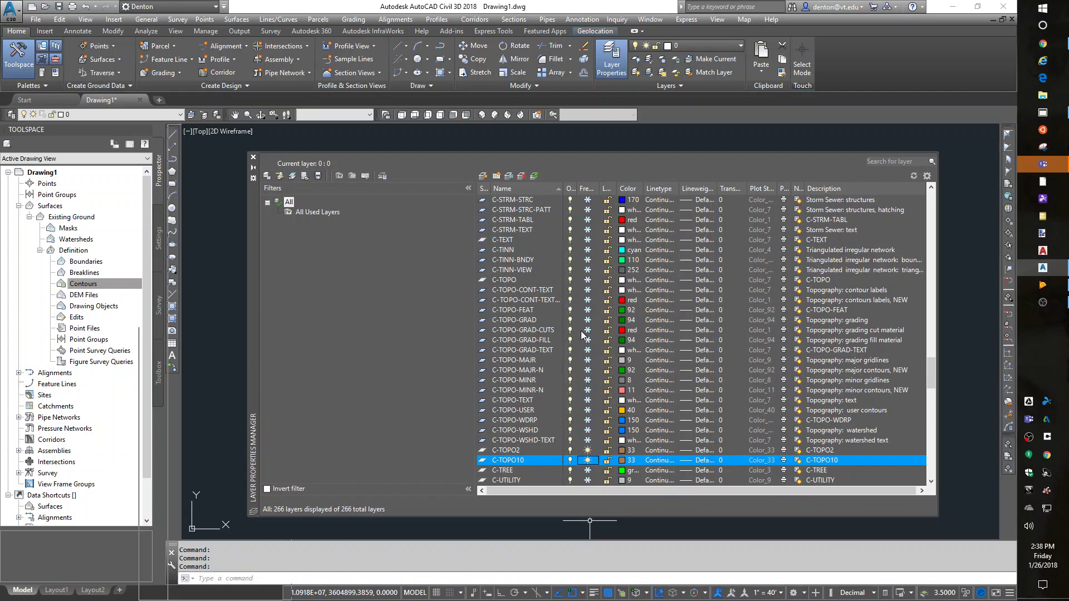
scroll(583, 334, up, 4)
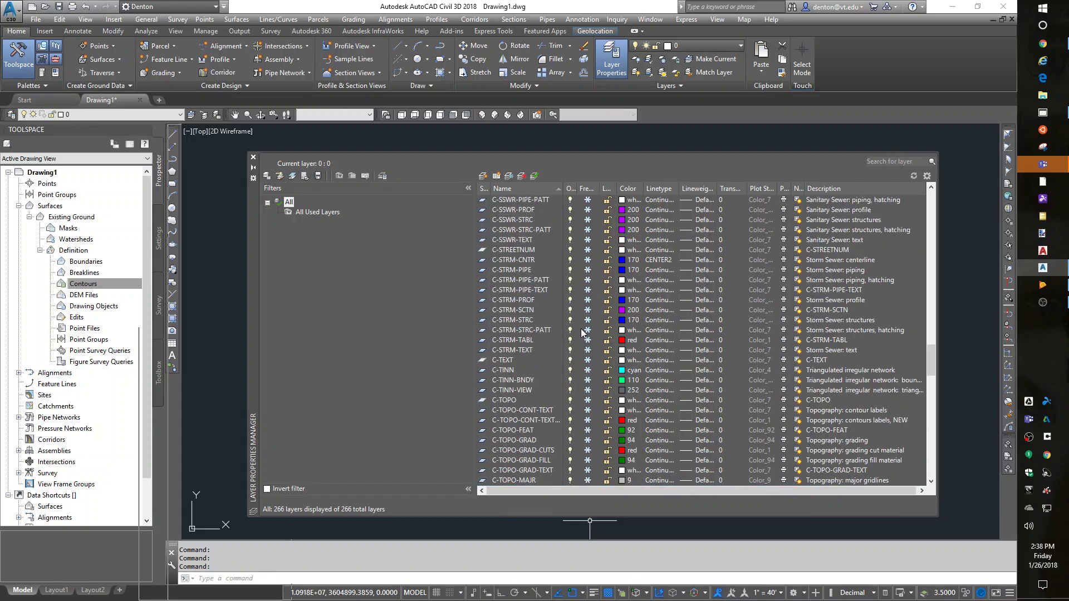
scroll(583, 333, up, 4)
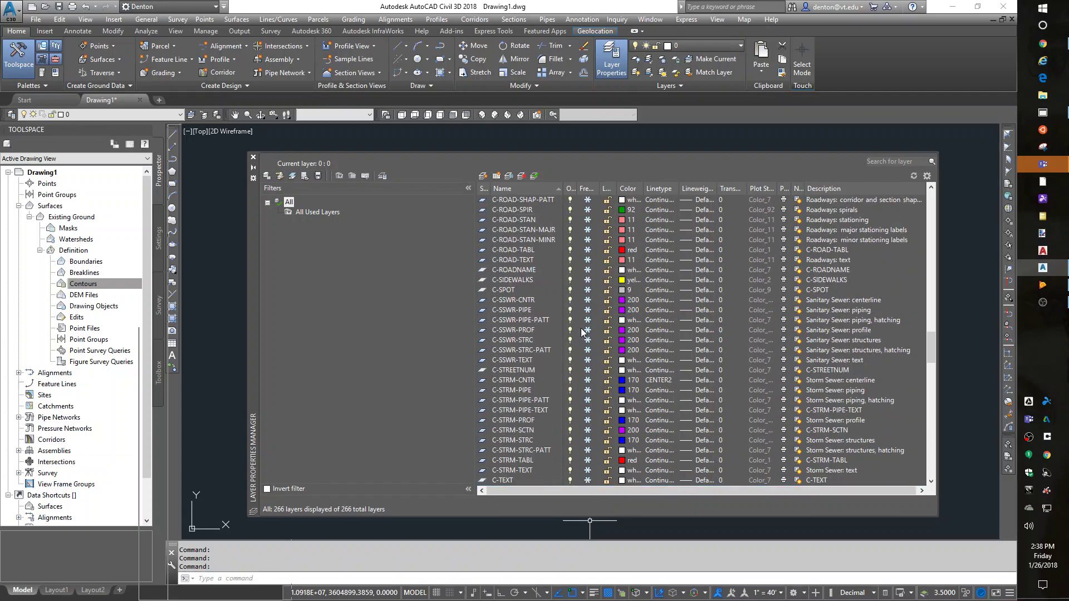
click(588, 291)
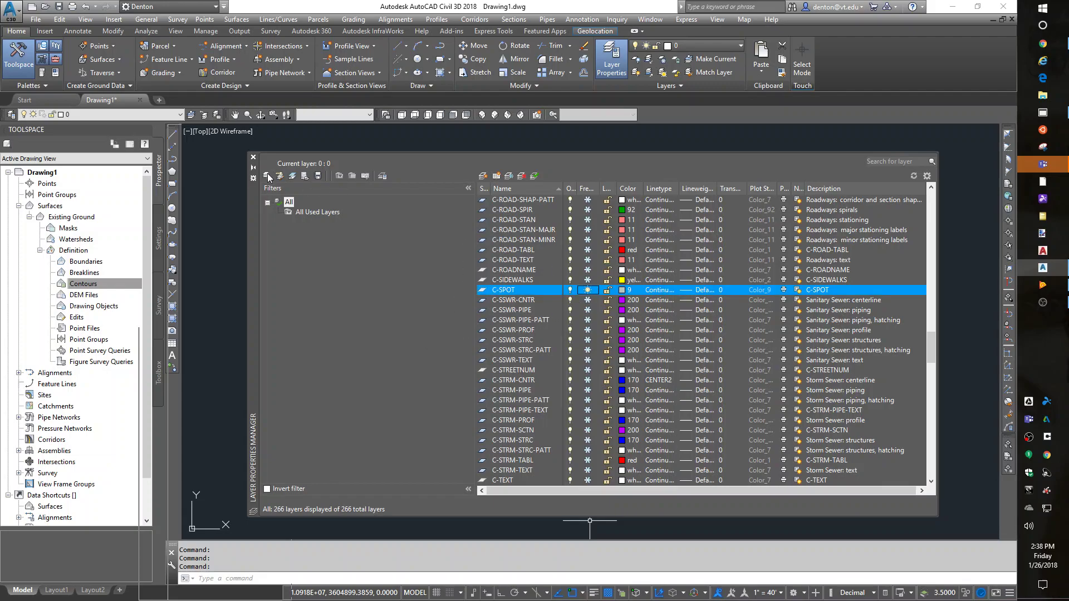
click(253, 157)
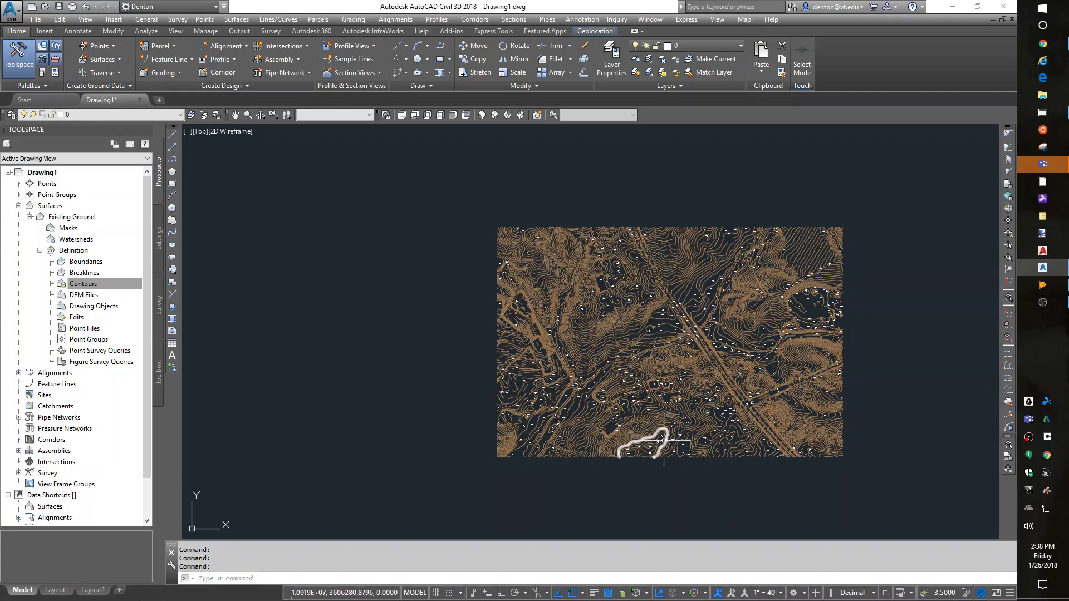
- Inspect the thawed contours and spot elevations in plan, up close and across the full site
scroll(663, 441, up, 8)
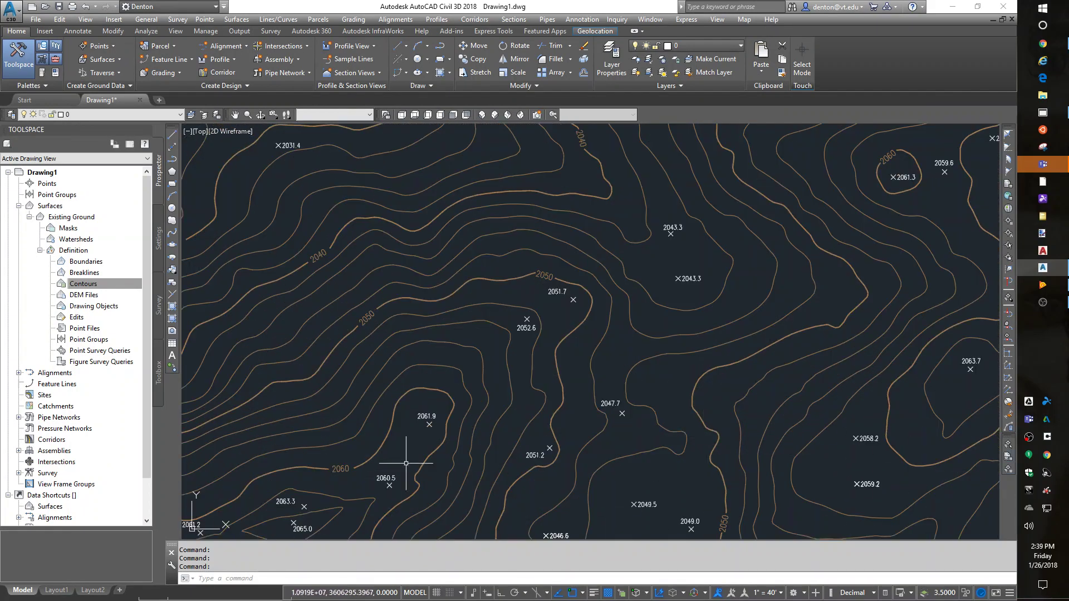
scroll(553, 408, down, 10)
middle_drag(639, 371, 622, 303)
scroll(639, 353, down, 3)
scroll(638, 346, up, 4)
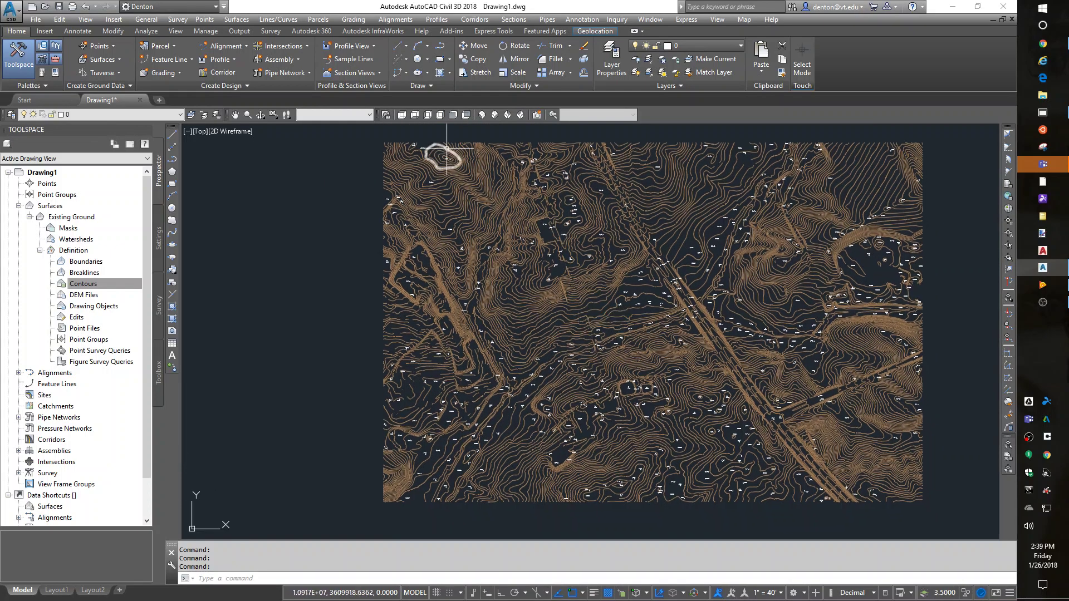
- Switch to the SW Isometric view and orbit it to a flatter angle to check for spot elevations off the terrain
click(482, 115)
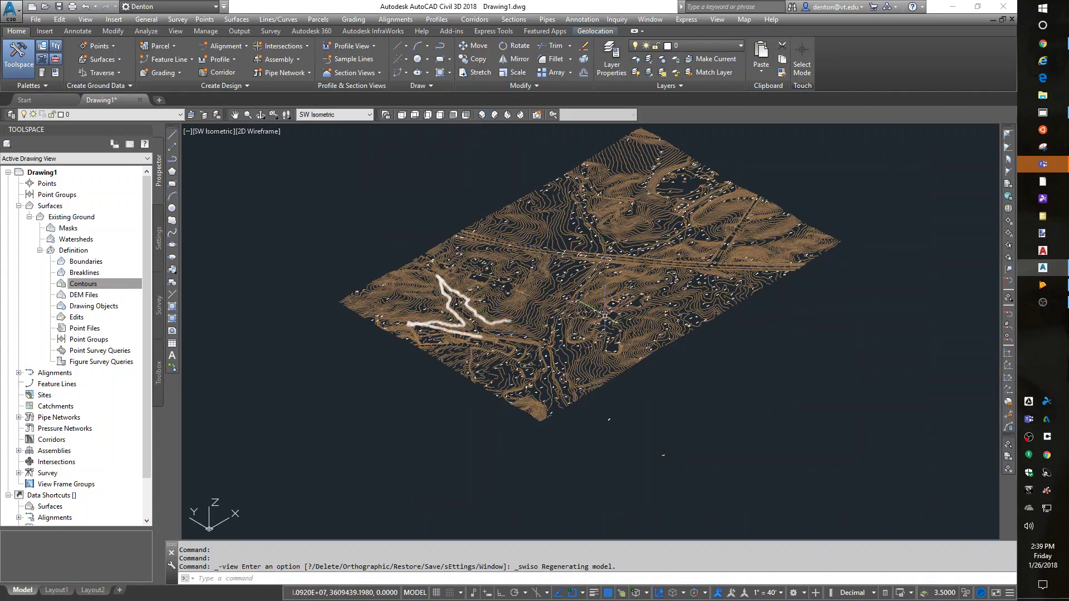
scroll(603, 421, up, 4)
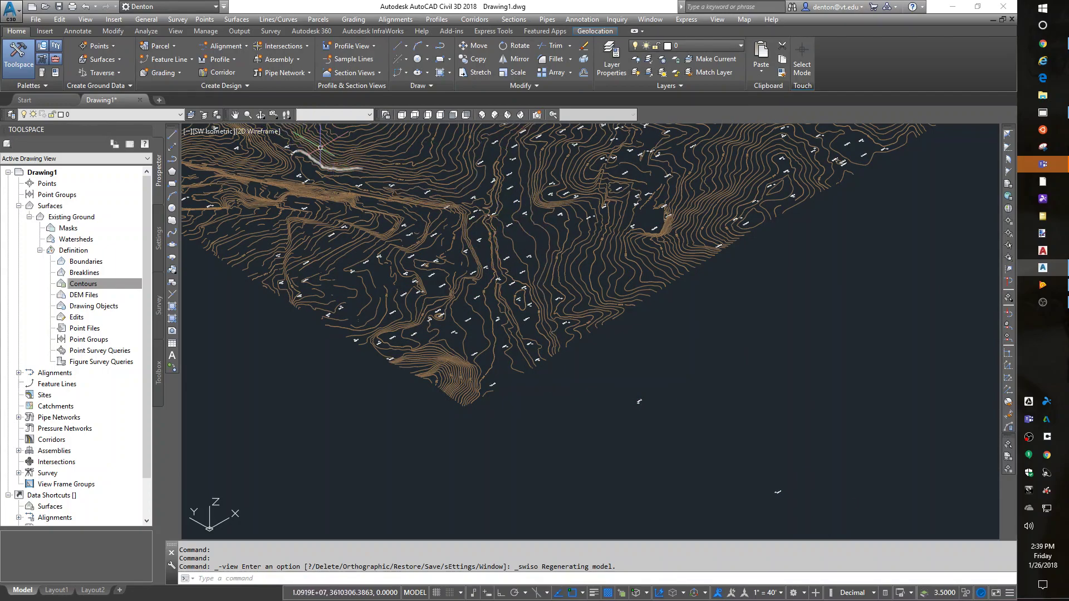
scroll(478, 238, down, 5)
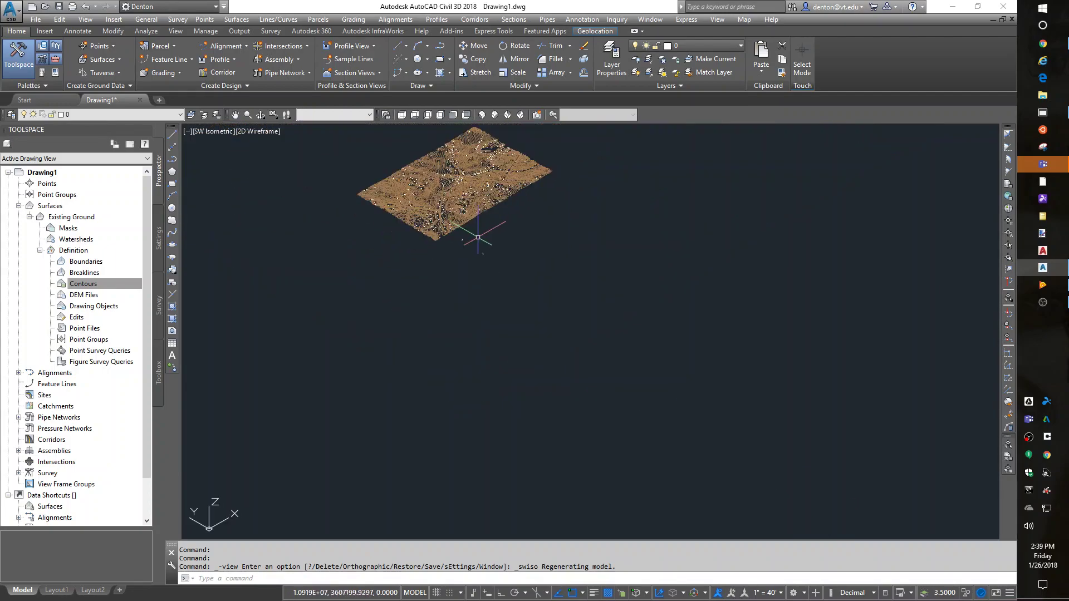
click(260, 114)
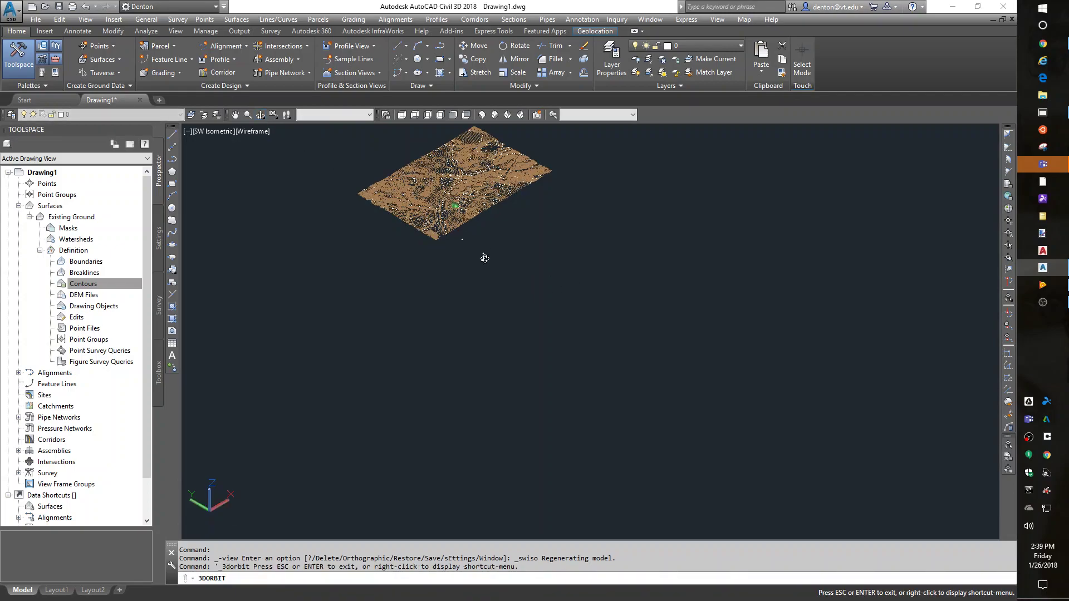
mouse_move(484, 255)
mouse_down()
mouse_move(476, 233)
mouse_move(319, 217)
mouse_move(391, 229)
mouse_move(611, 228)
mouse_move(444, 229)
mouse_move(327, 208)
mouse_move(456, 245)
mouse_move(477, 236)
mouse_up()
key(Escape)
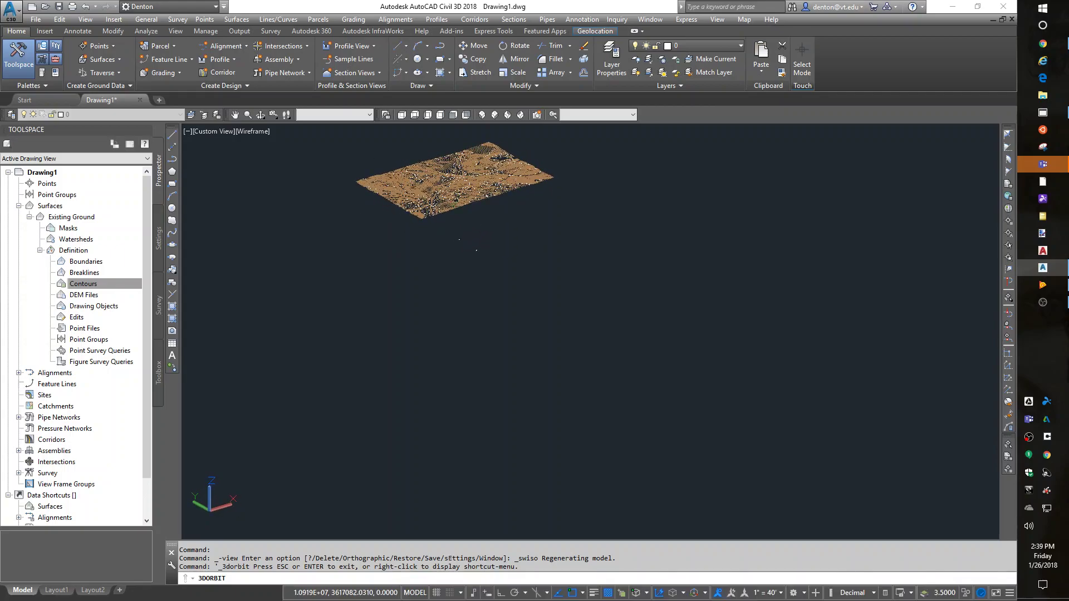
- Select the X marker of the stray 2028.7 spot elevation below the terrain and place its Properties palette beside it
middle_drag(495, 239, 735, 364)
scroll(572, 334, up, 10)
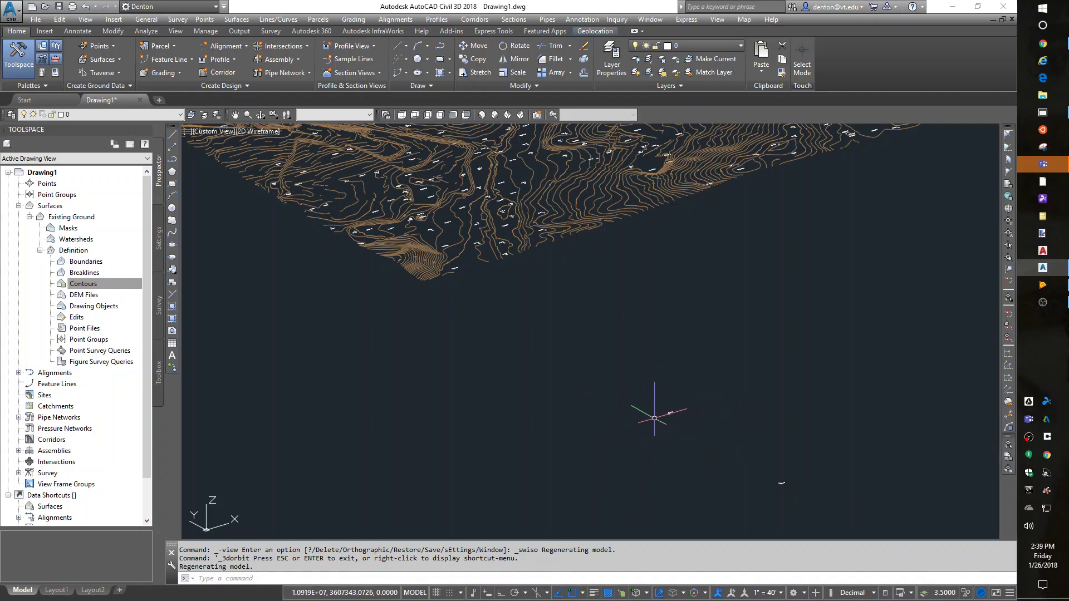
scroll(662, 410, up, 5)
scroll(661, 415, up, 4)
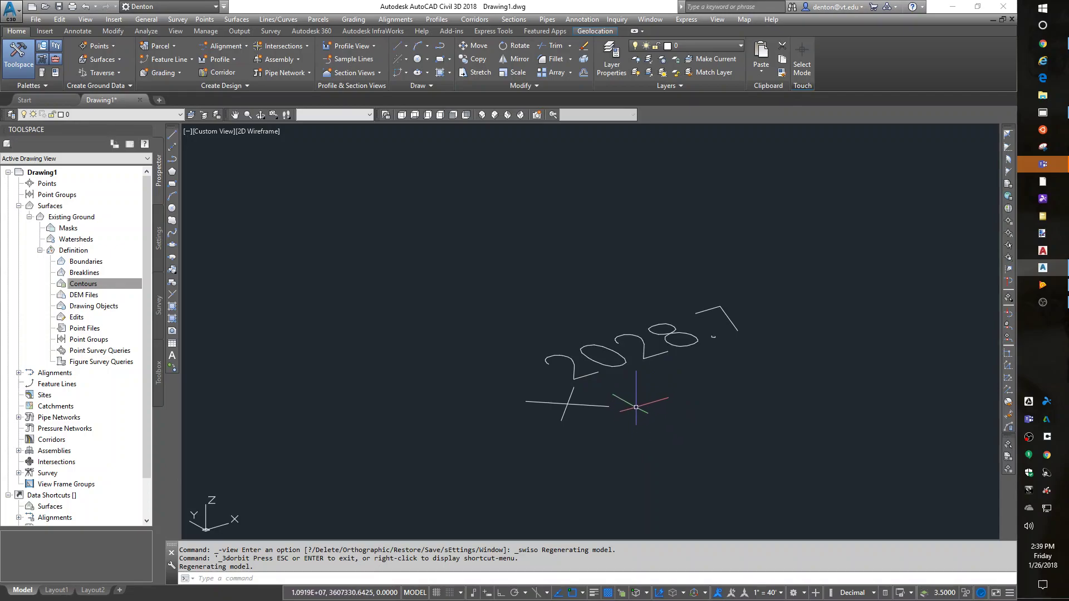
click(562, 405)
click(562, 405)
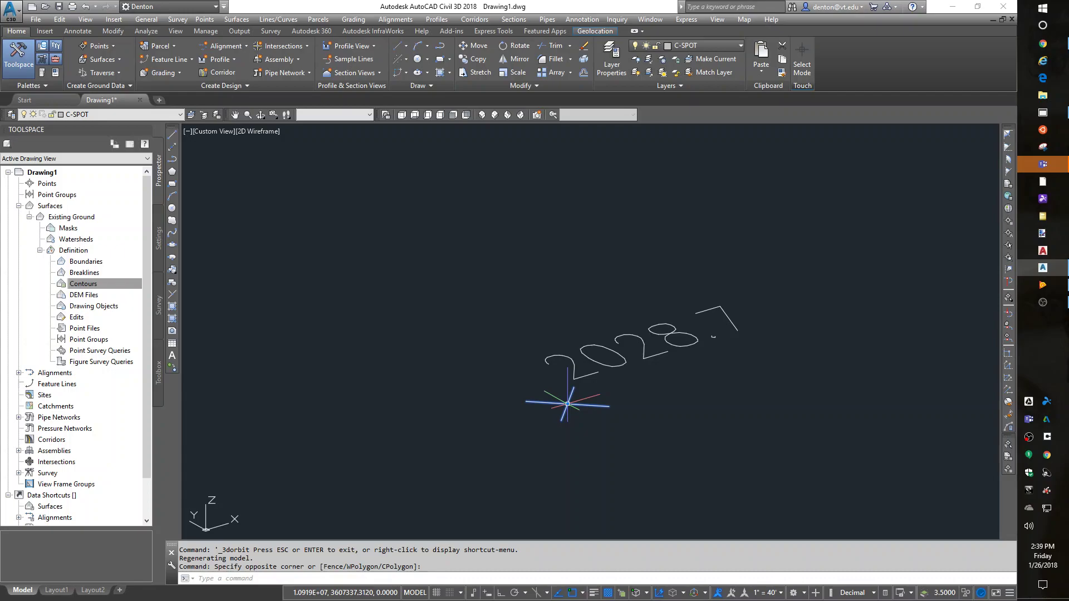
key(ctrl+1)
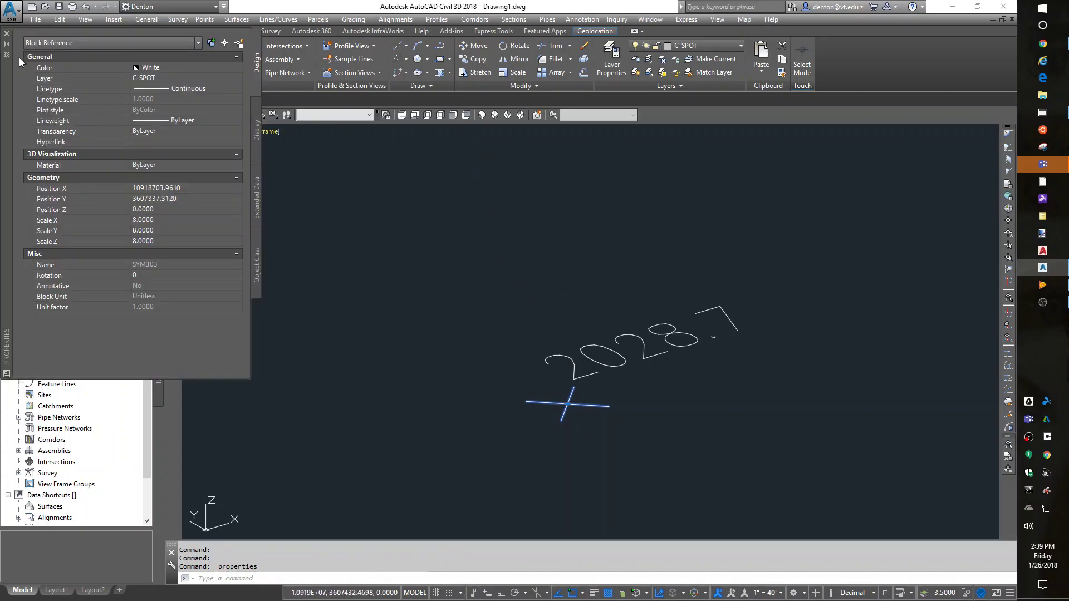
drag(7, 79, 237, 203)
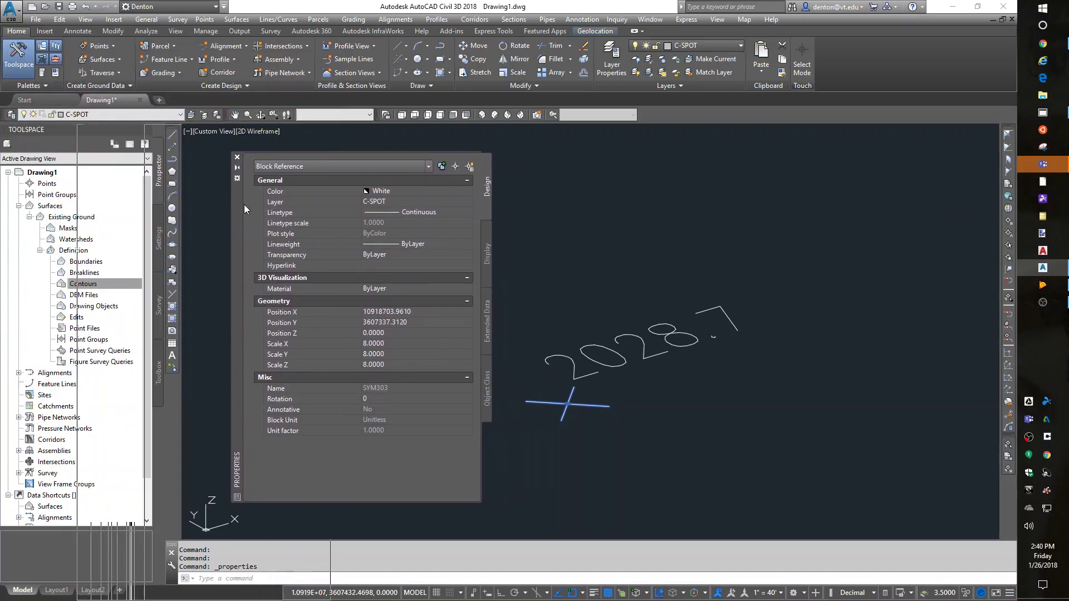
- Set the selected marker block's Position Z to 2028.7 and clear the selection
click(371, 332)
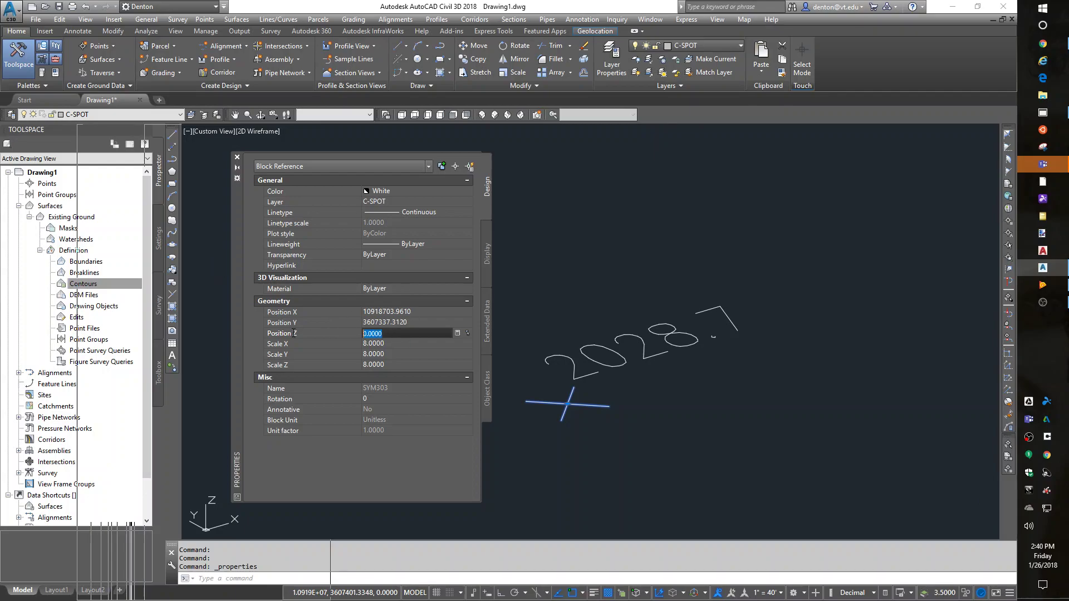
text(2028.7)
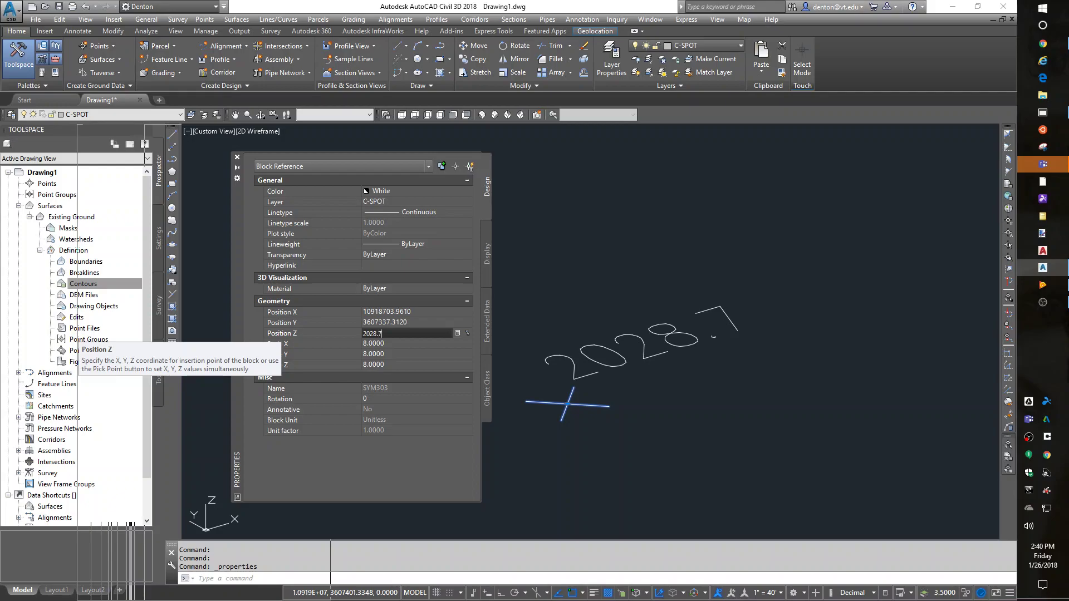
key(Tab)
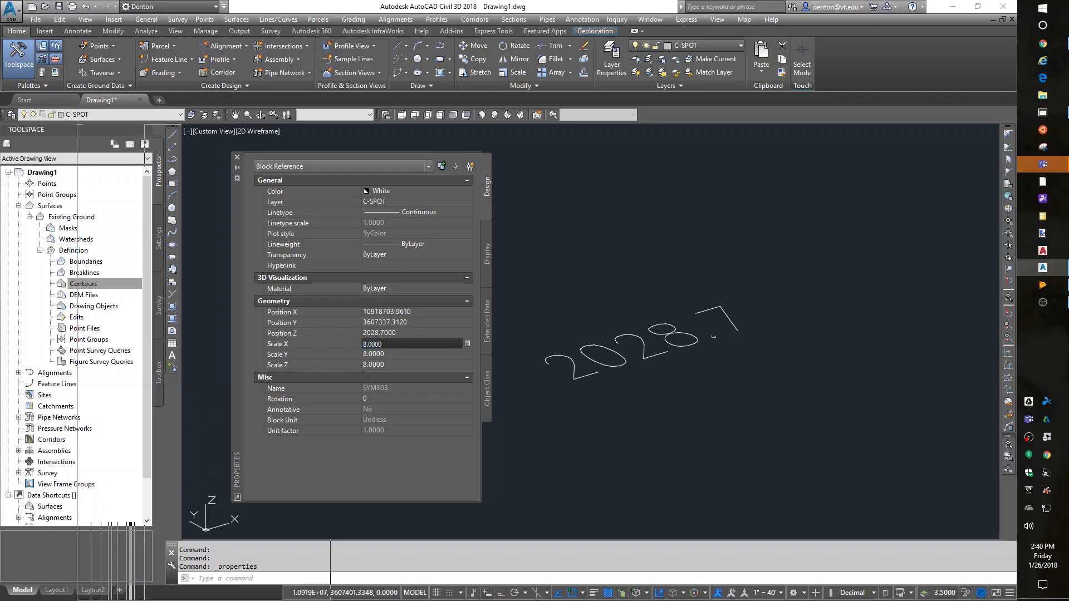
key(Escape)
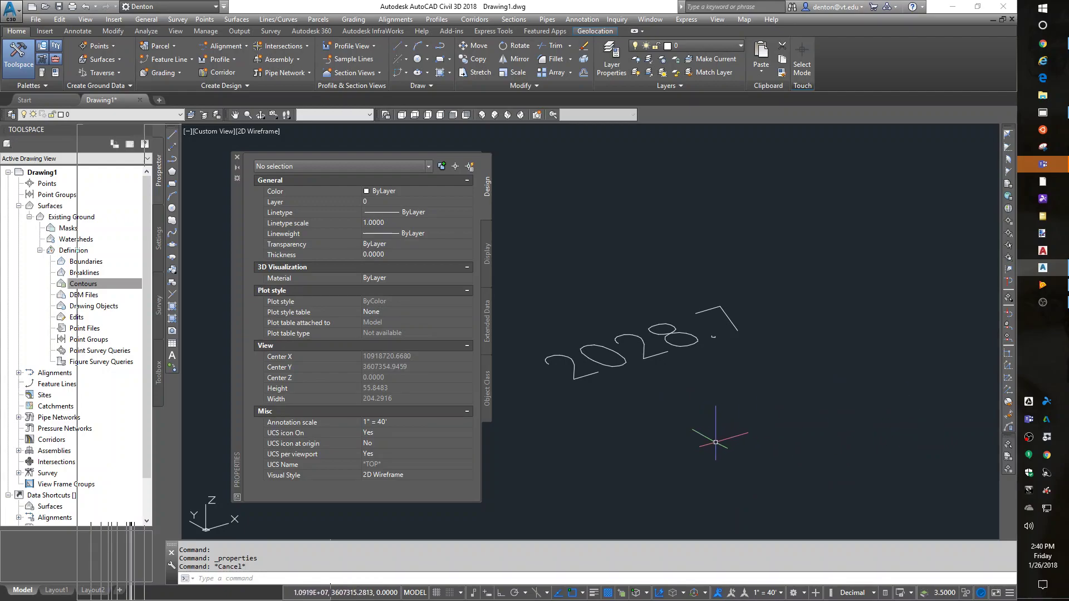
key(Escape)
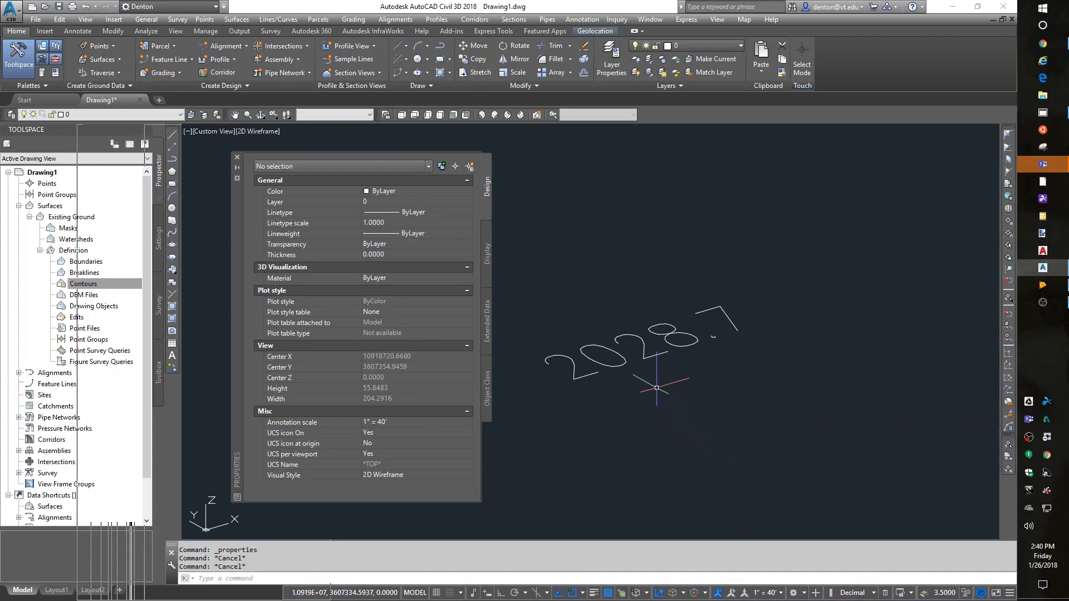
- Set the Position Z of the 2028.7 elevation text to 2028.7 and deselect it
click(652, 354)
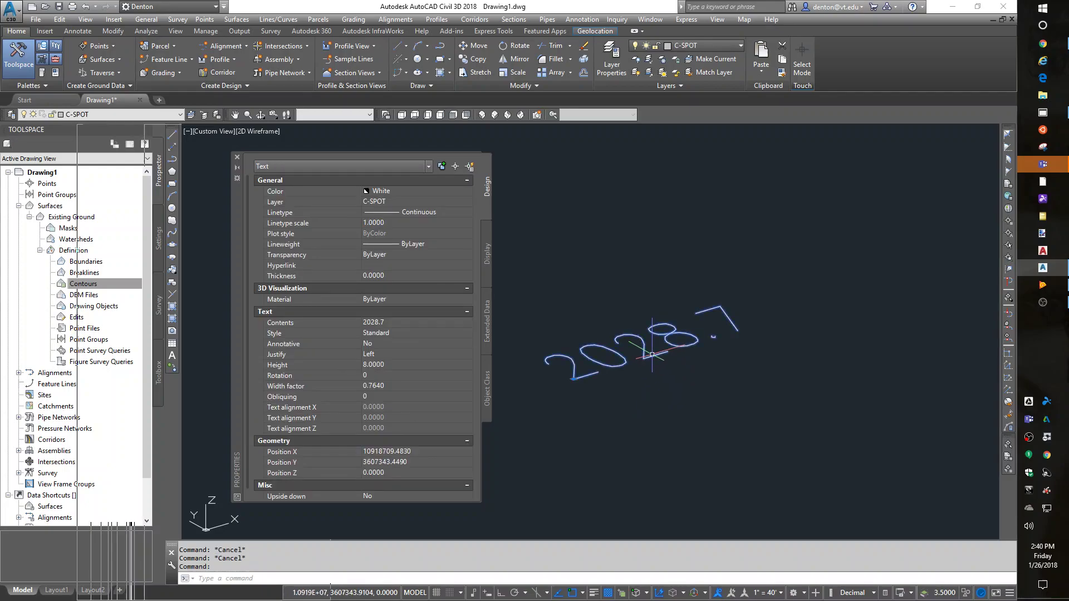
click(397, 473)
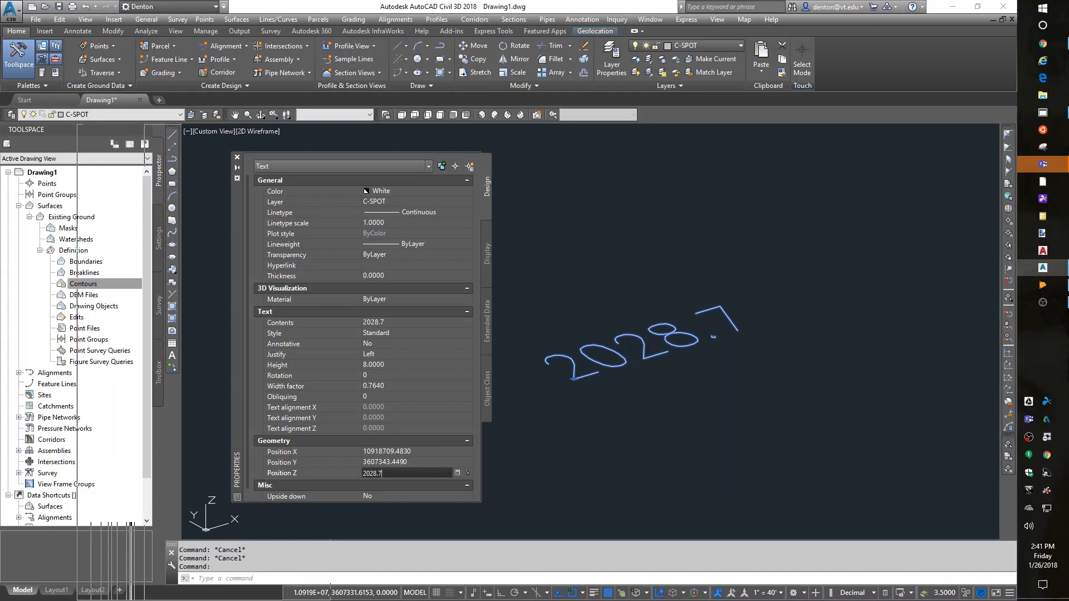
key(Return)
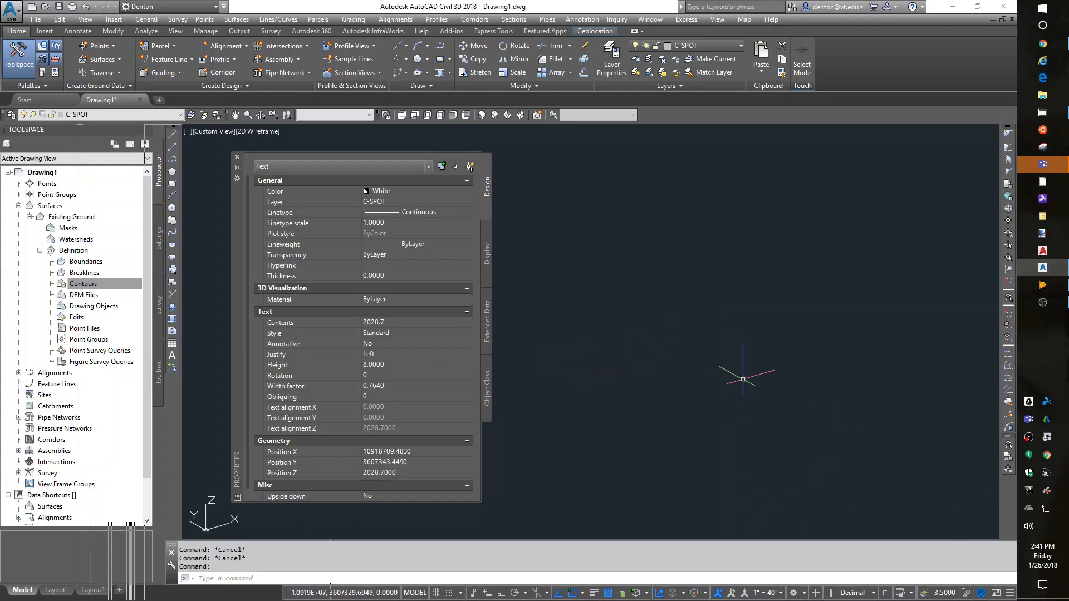
key(Escape)
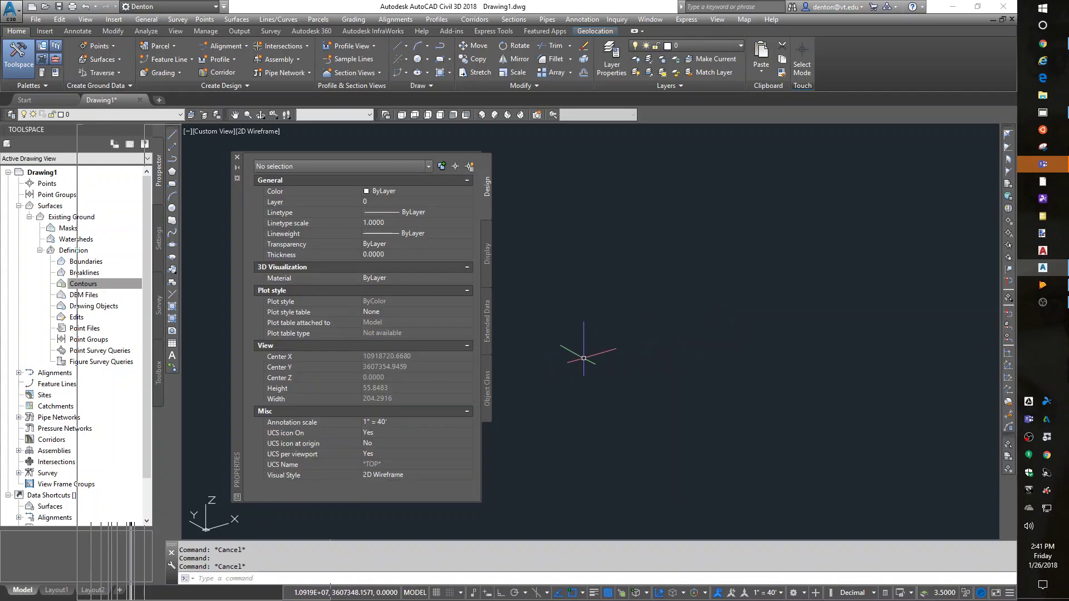
- Find the other stray spot elevation, labelled 2065.0, and set its X marker's Position Z to 2065
scroll(790, 473, down, 15)
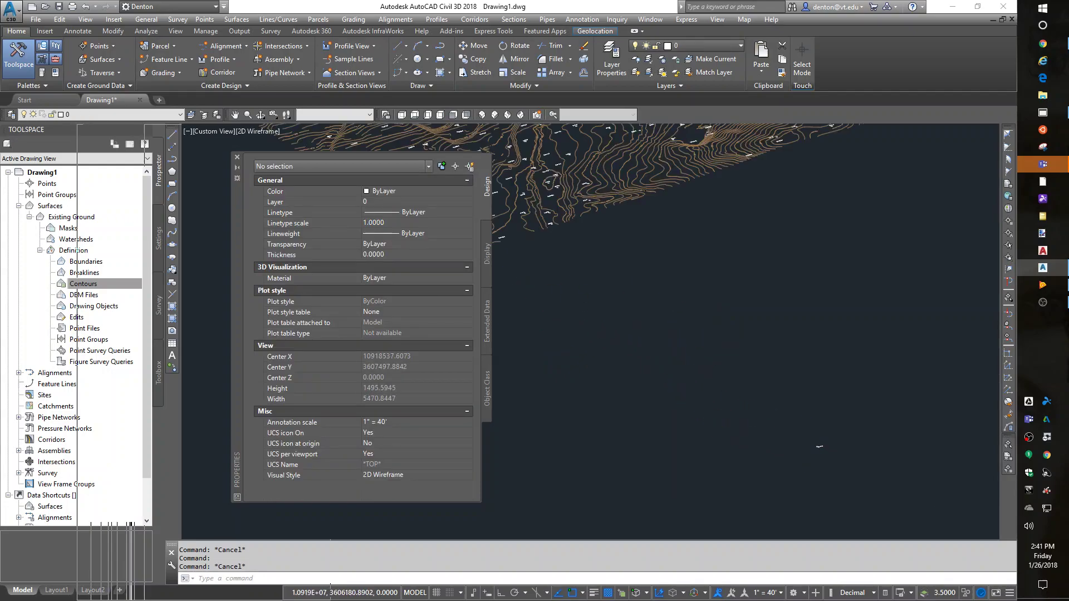
scroll(790, 473, up, 12)
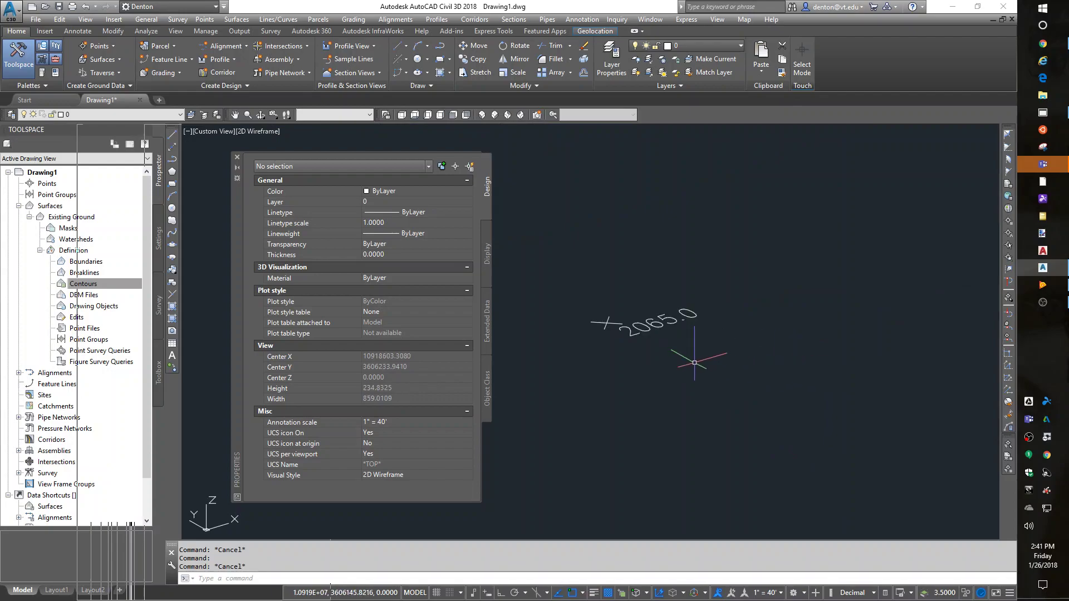
scroll(539, 296, up, 2)
click(705, 363)
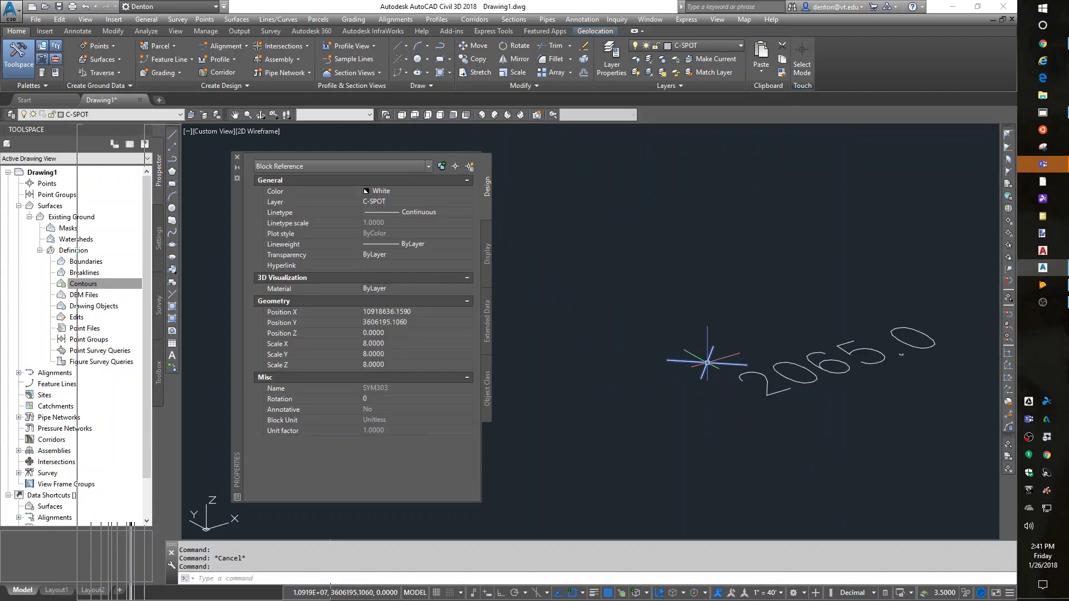
click(369, 332)
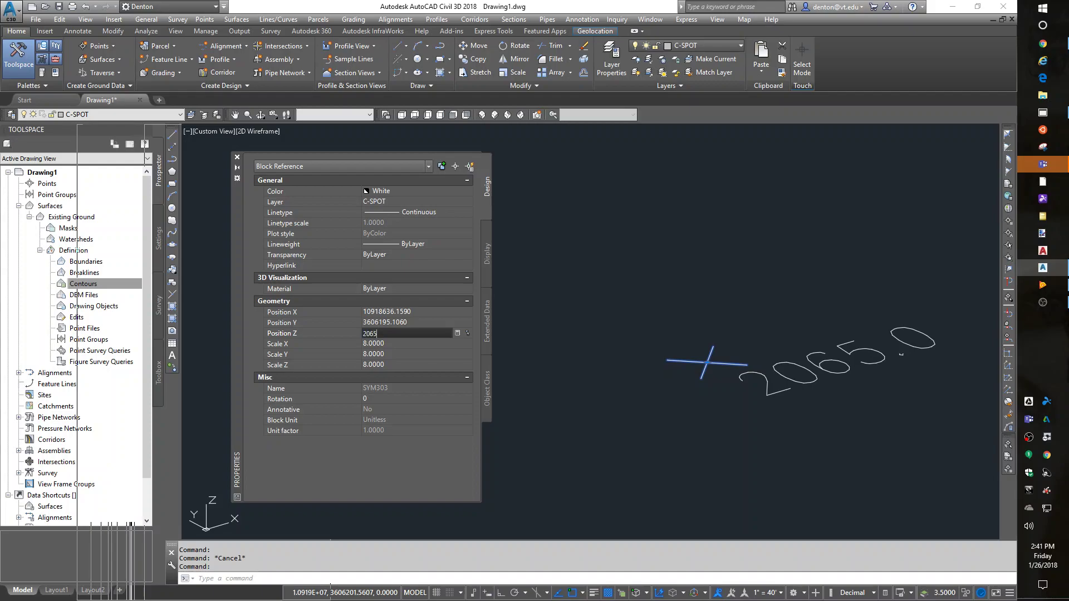
key(Return)
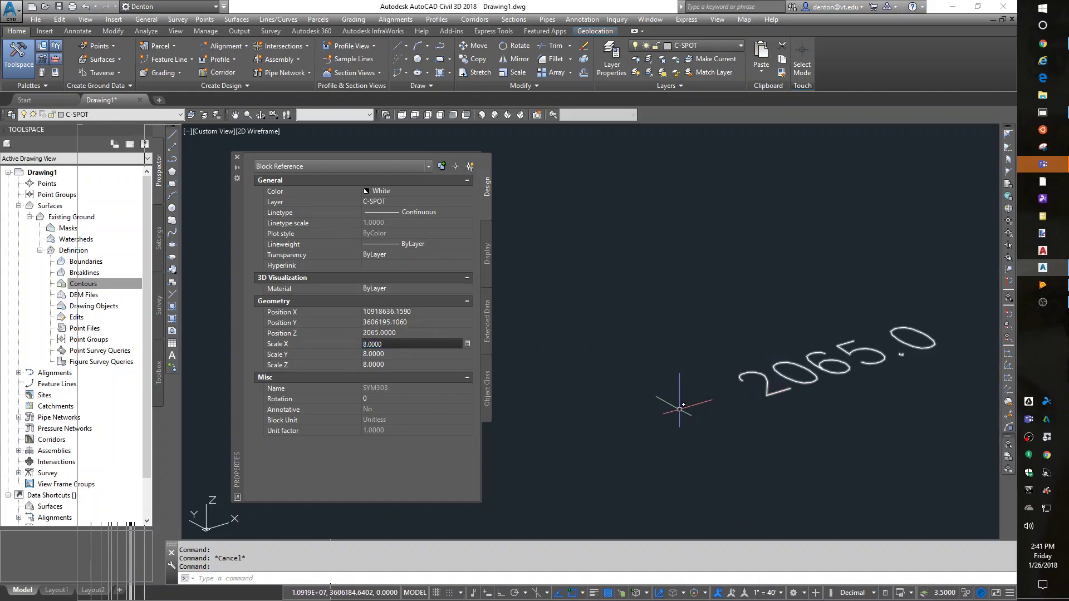
key(Escape)
- Set the Position Z of the 2065.0 elevation text to 2065
click(777, 383)
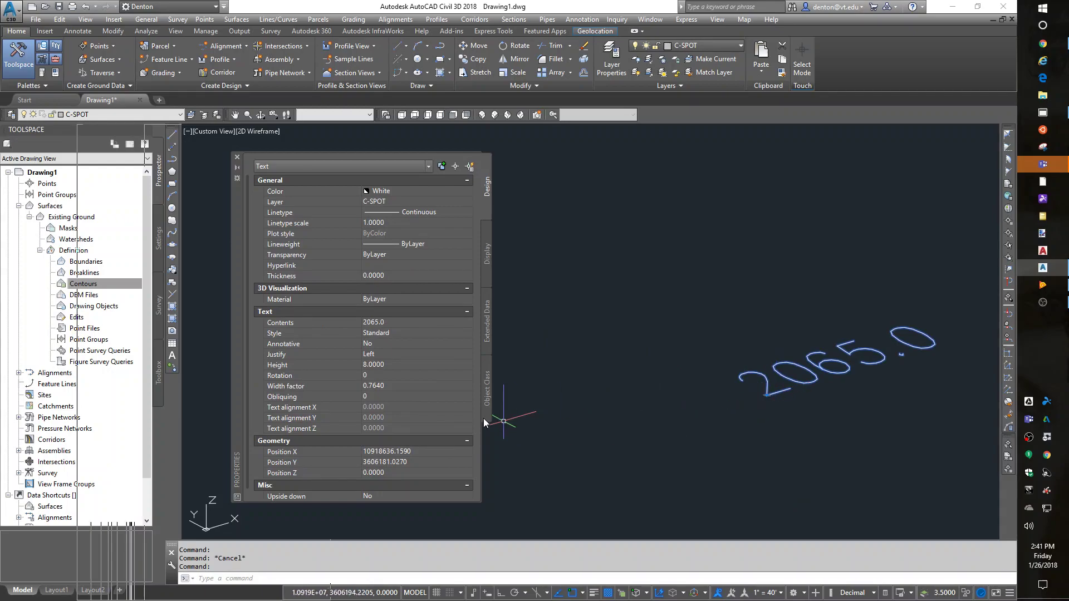
click(378, 474)
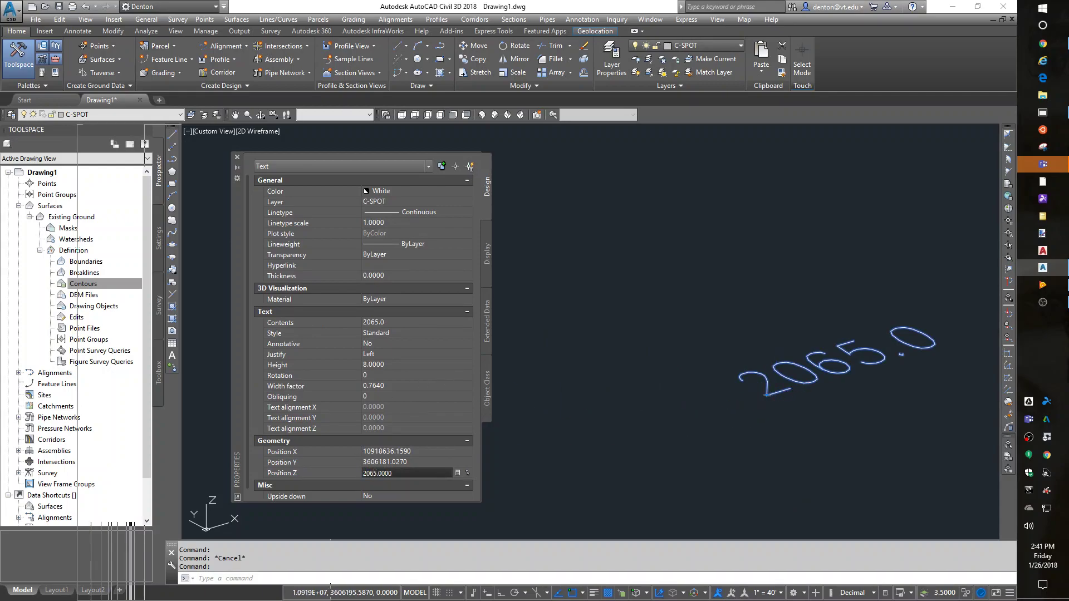
- Apply the 2065 Position Z to the 2065.0 elevation text, deselect it and close its properties
text(2065.0000)
key(Return)
key(Escape)
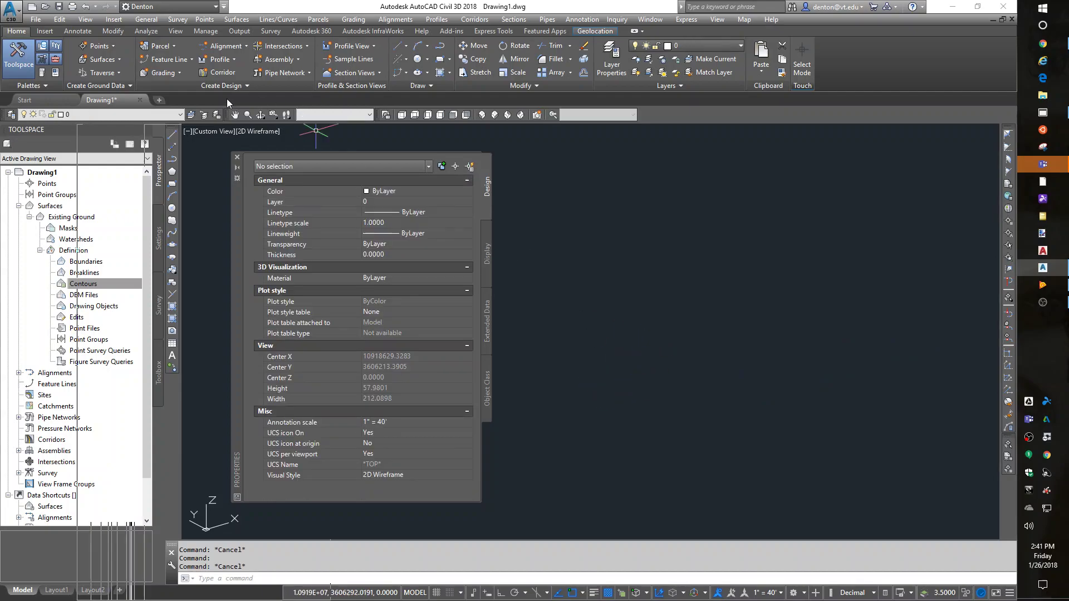
click(237, 157)
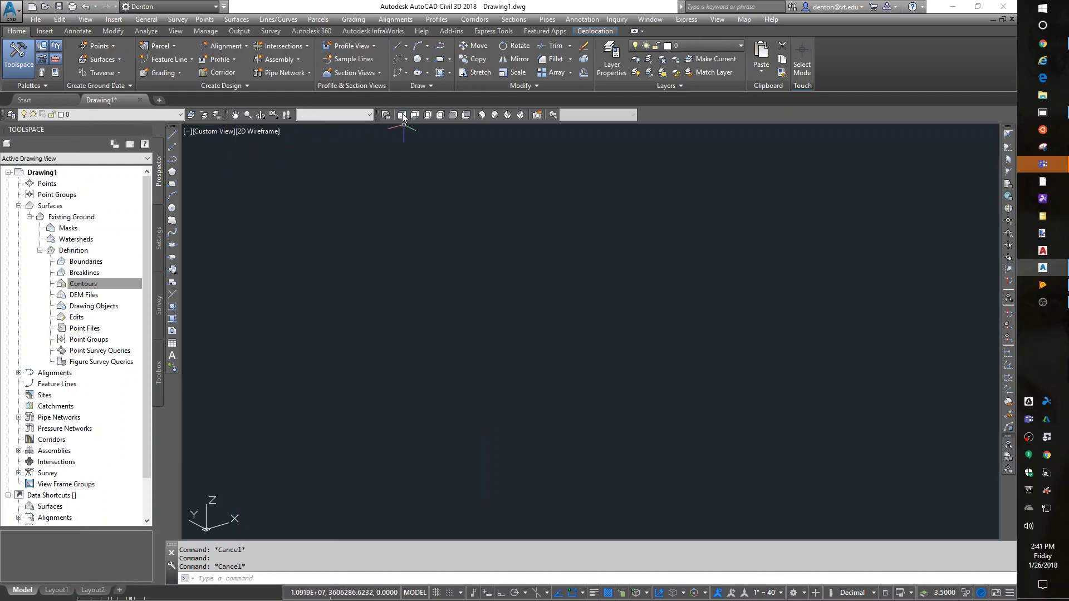
- Return the model to the Top view with the whole contour area in sight
click(401, 115)
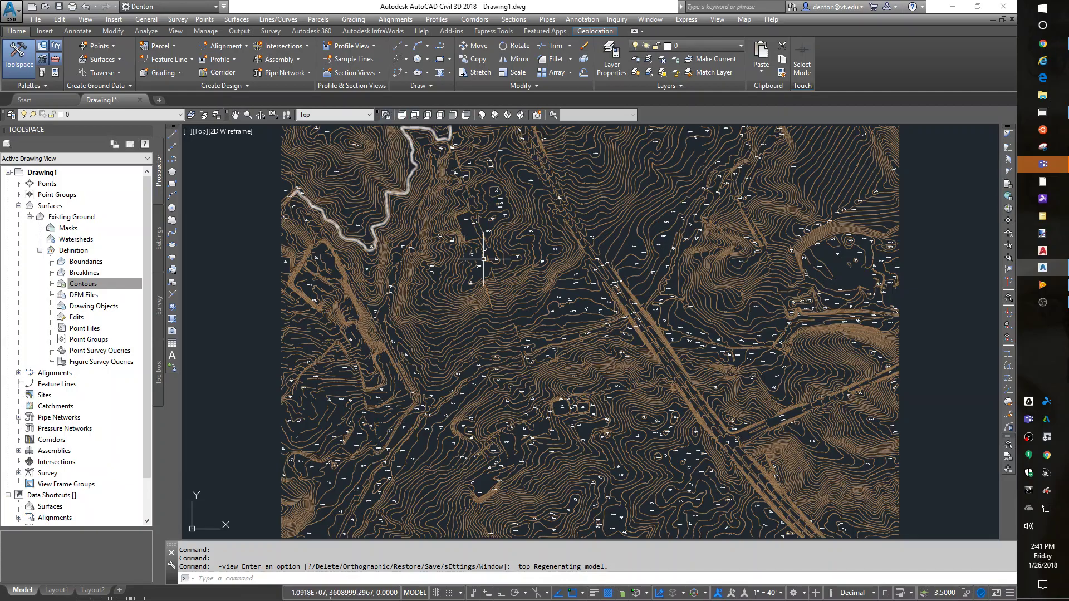
scroll(655, 361, down, 4)
scroll(651, 362, up, 2)
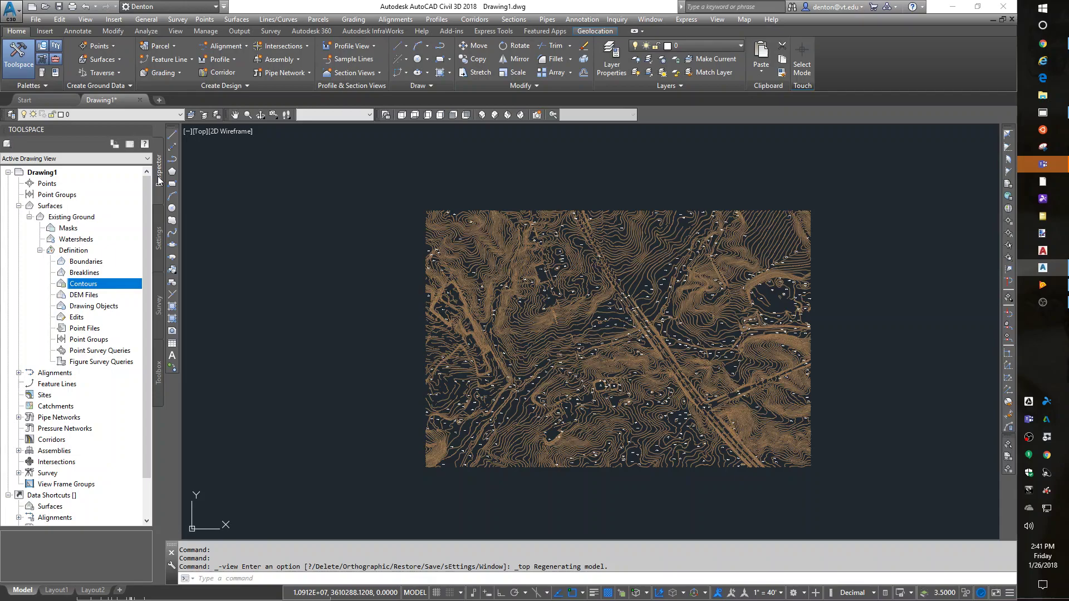
- Add the spot elevation markers across the whole site to the Existing Ground surface as drawing objects of type Blocks
right_click(85, 311)
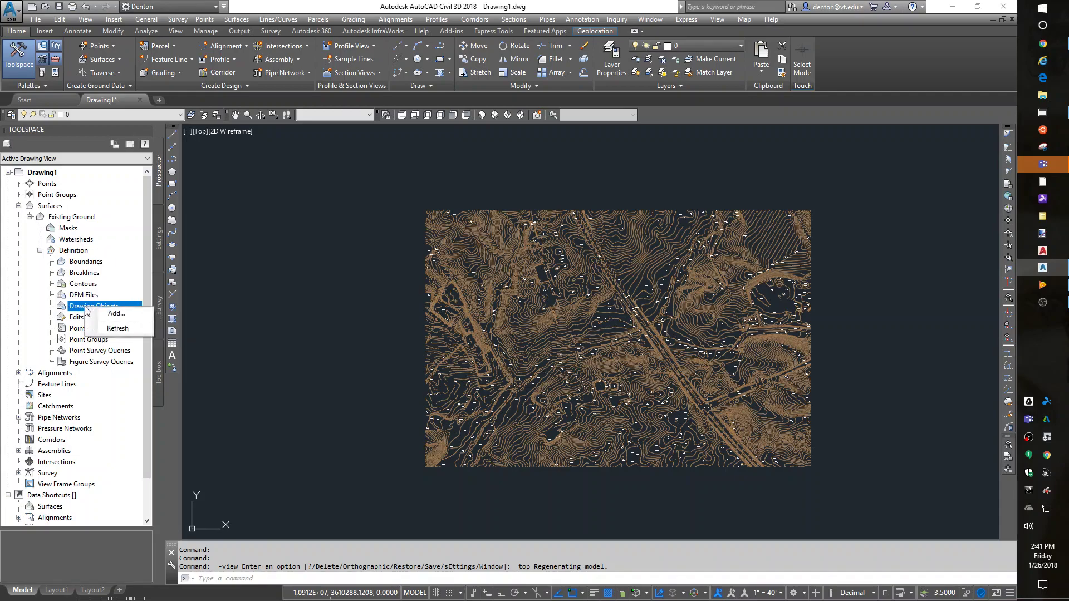
click(117, 315)
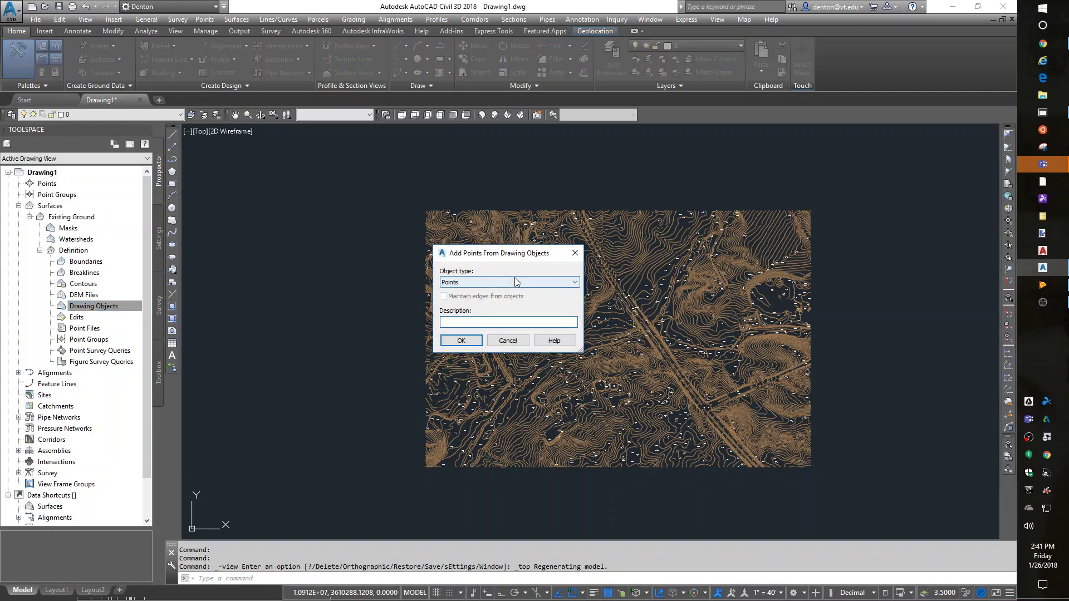
click(514, 283)
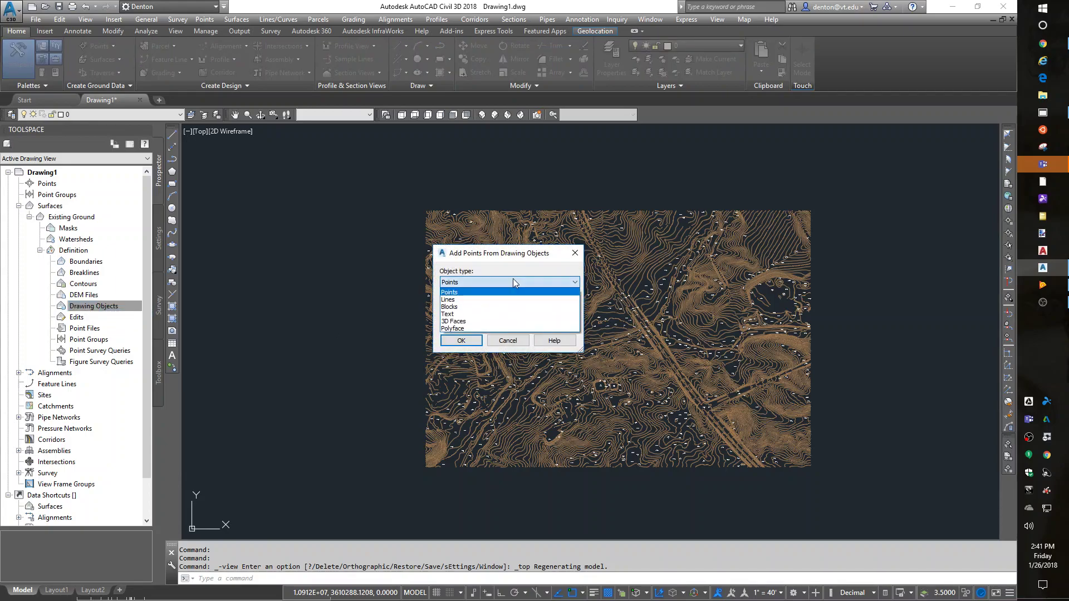
click(448, 307)
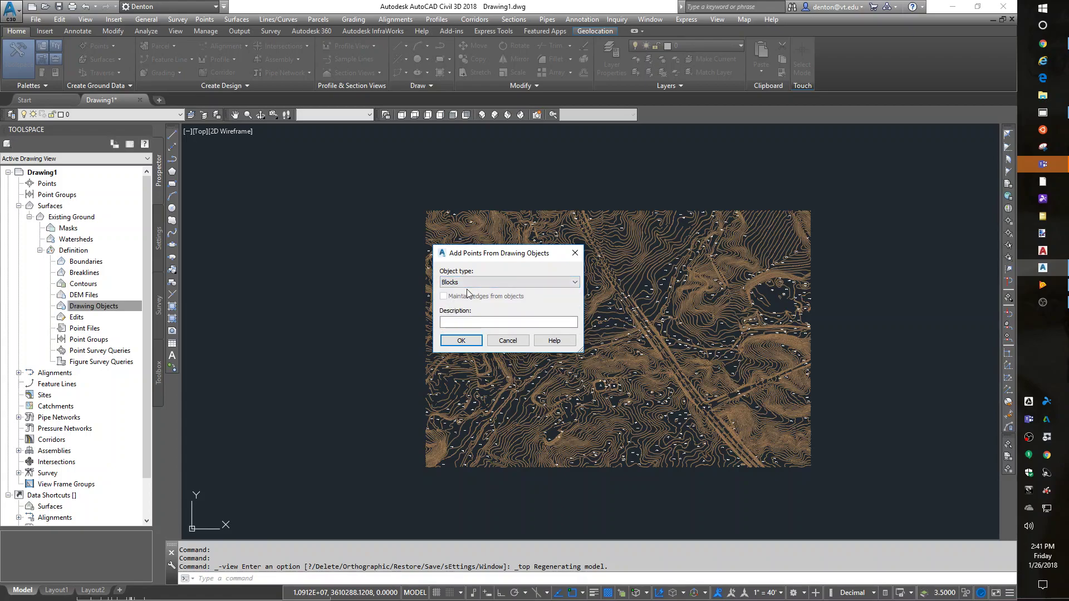
click(461, 341)
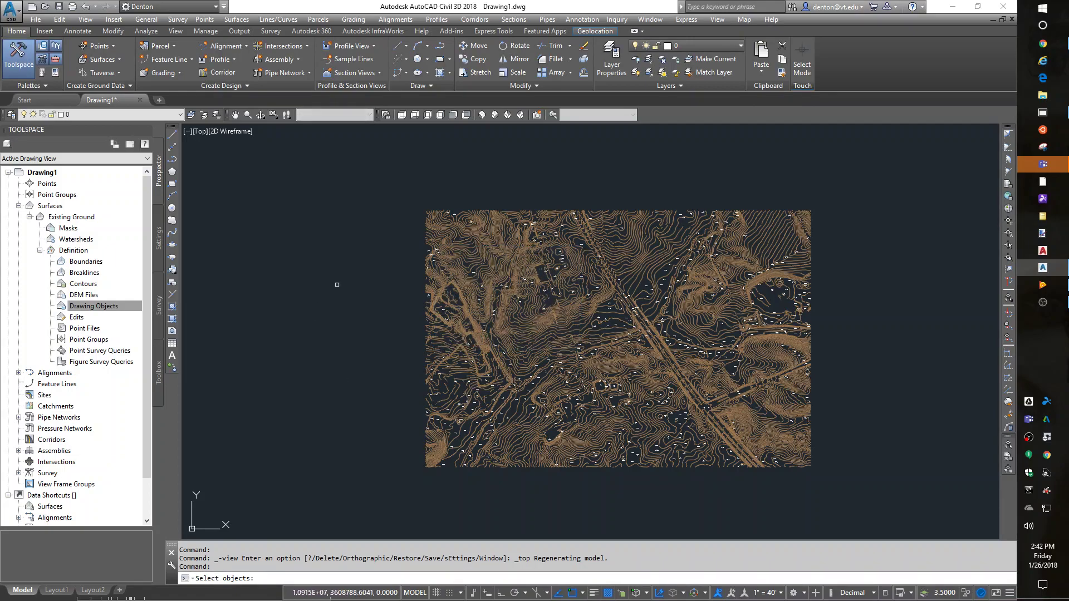
click(385, 181)
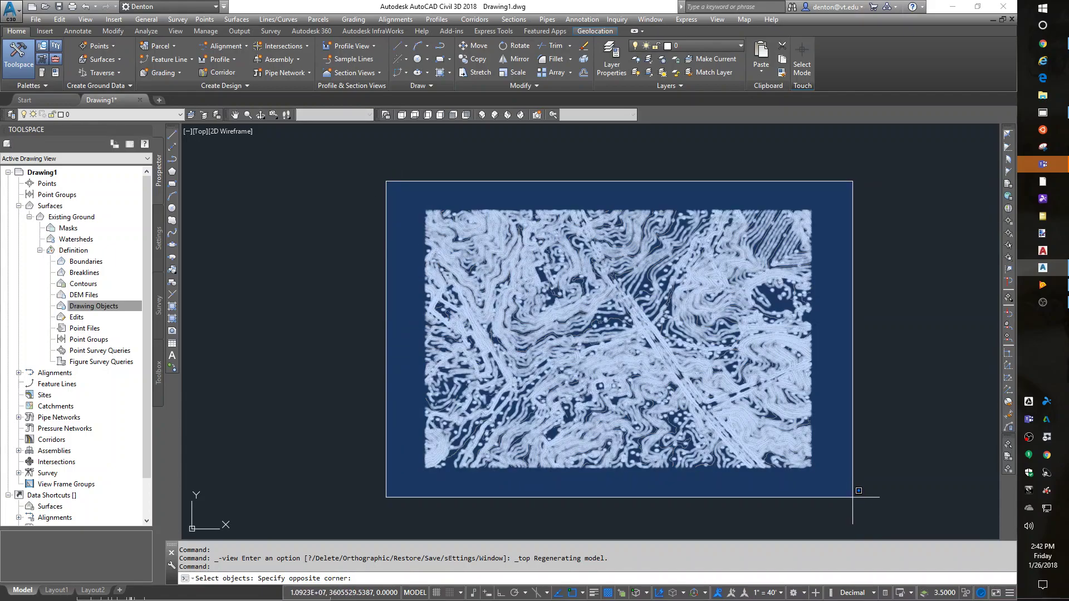
click(852, 496)
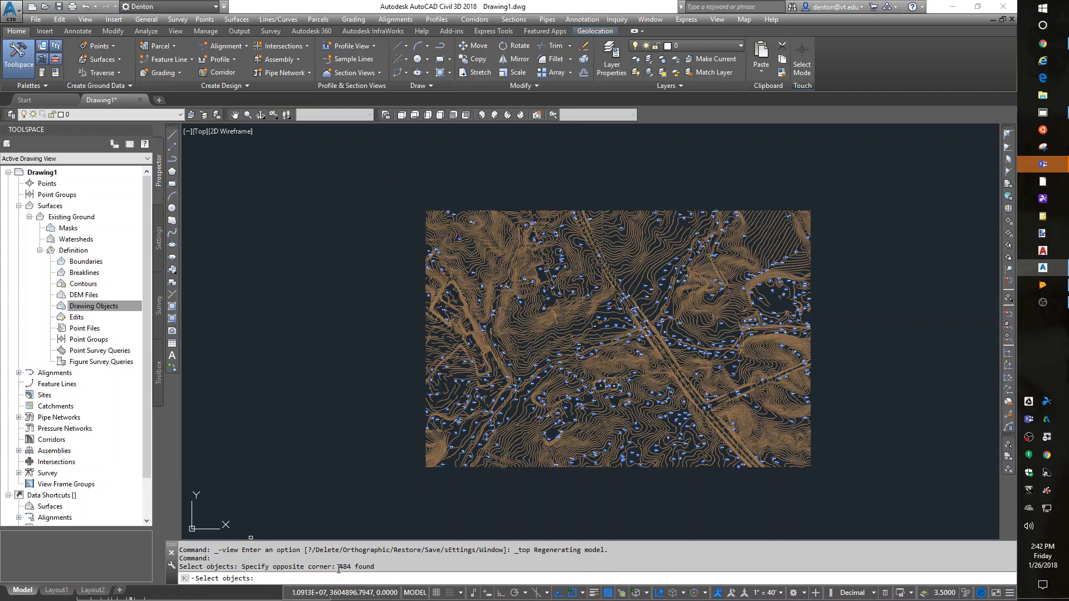
key(Return)
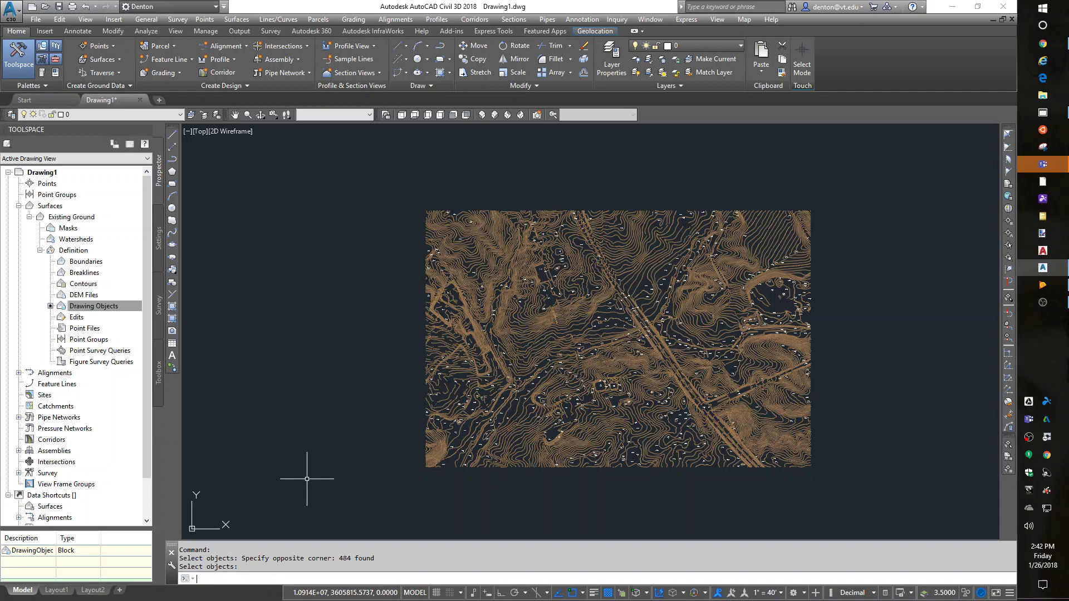
click(102, 308)
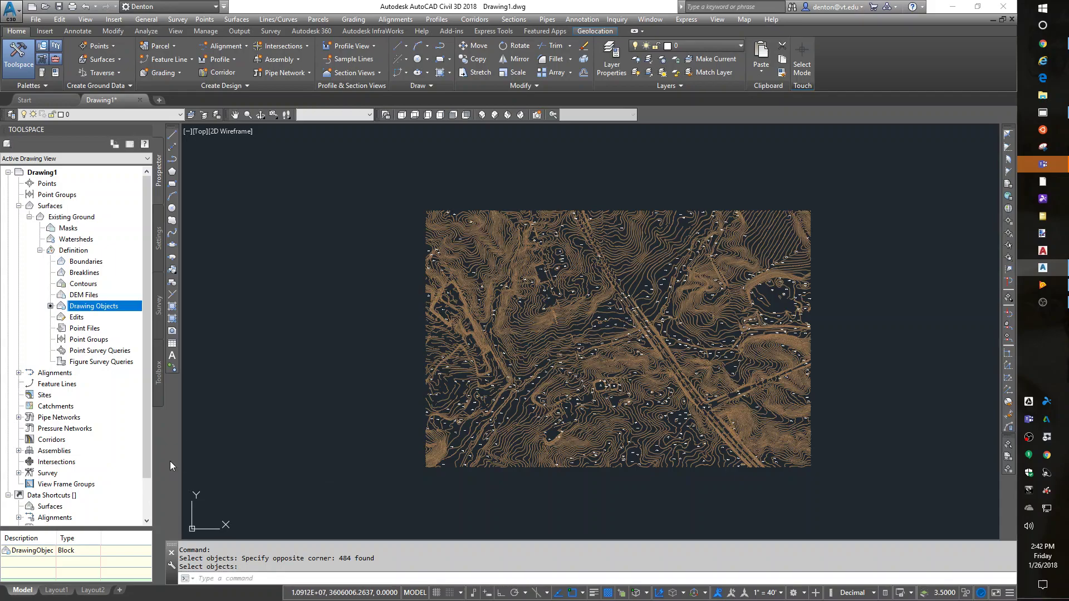
- Add all the site's contours to the Existing Ground definition as contour data, keeping the default weeding, supplementing and flat-area options
right_click(93, 286)
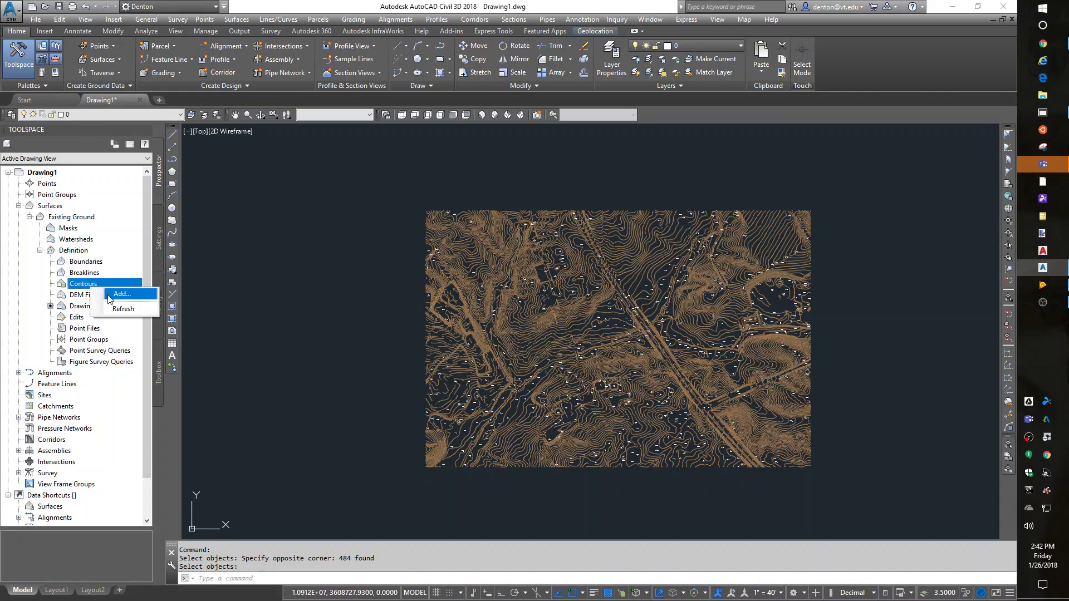
click(114, 295)
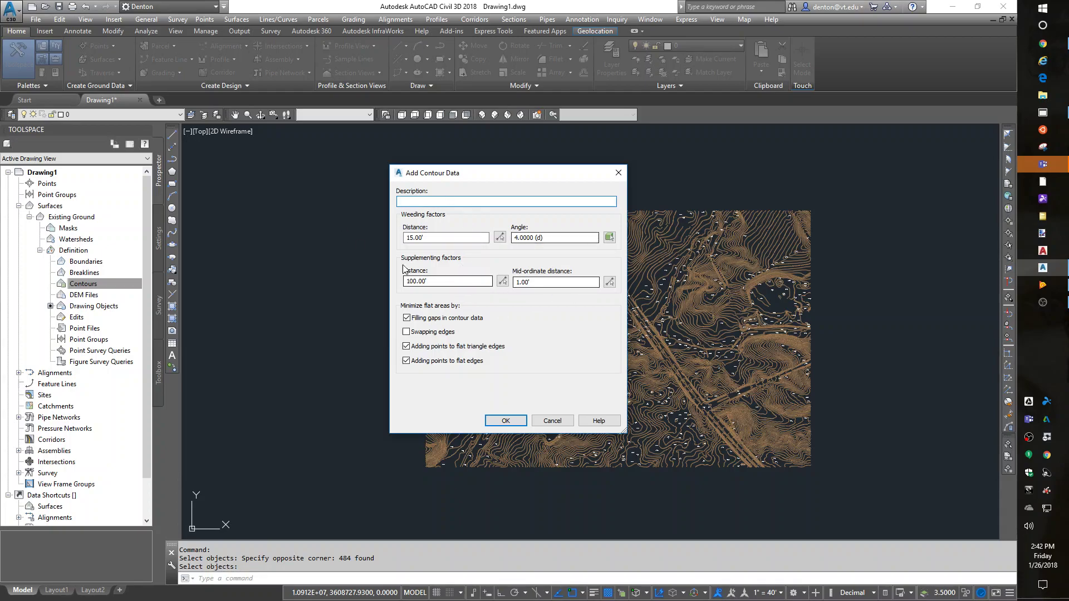
click(505, 420)
click(370, 175)
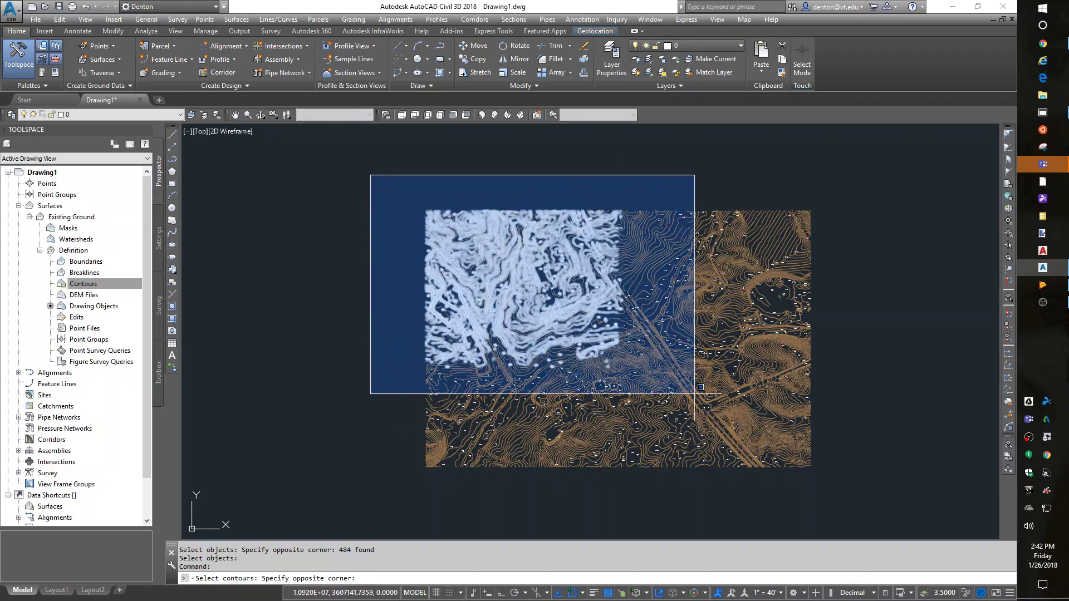
click(868, 501)
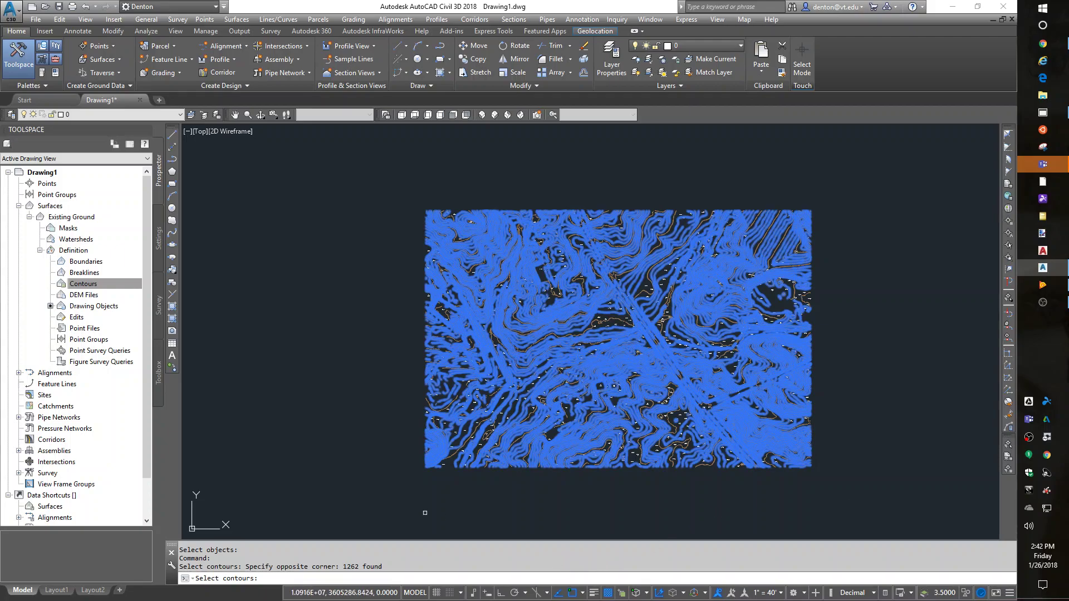
key(Return)
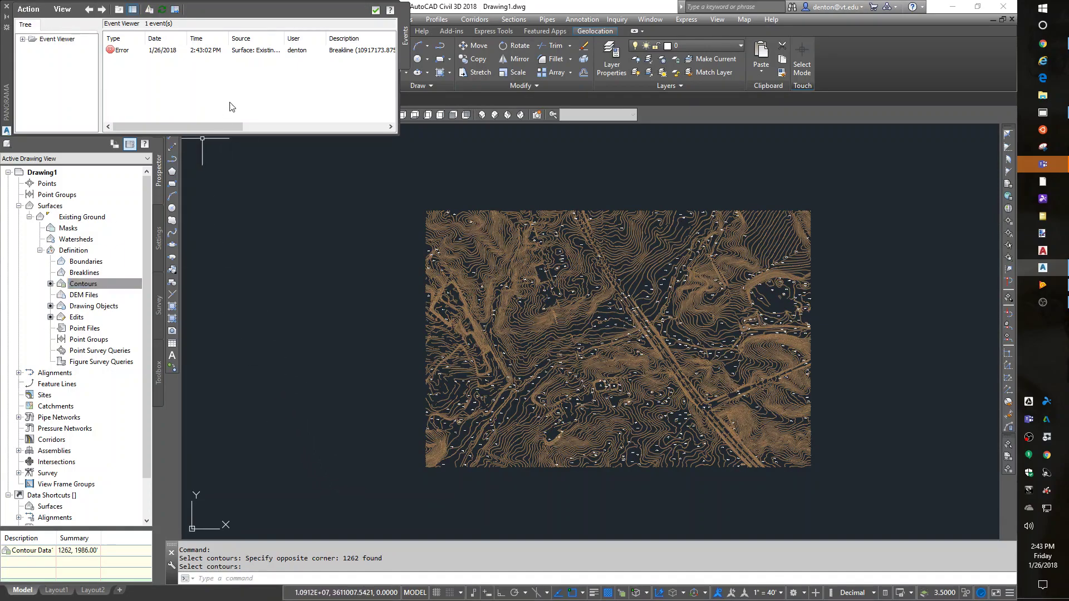
- Review the breakline error in the Event Viewer, zoom to its location, and dismiss the viewer
click(119, 53)
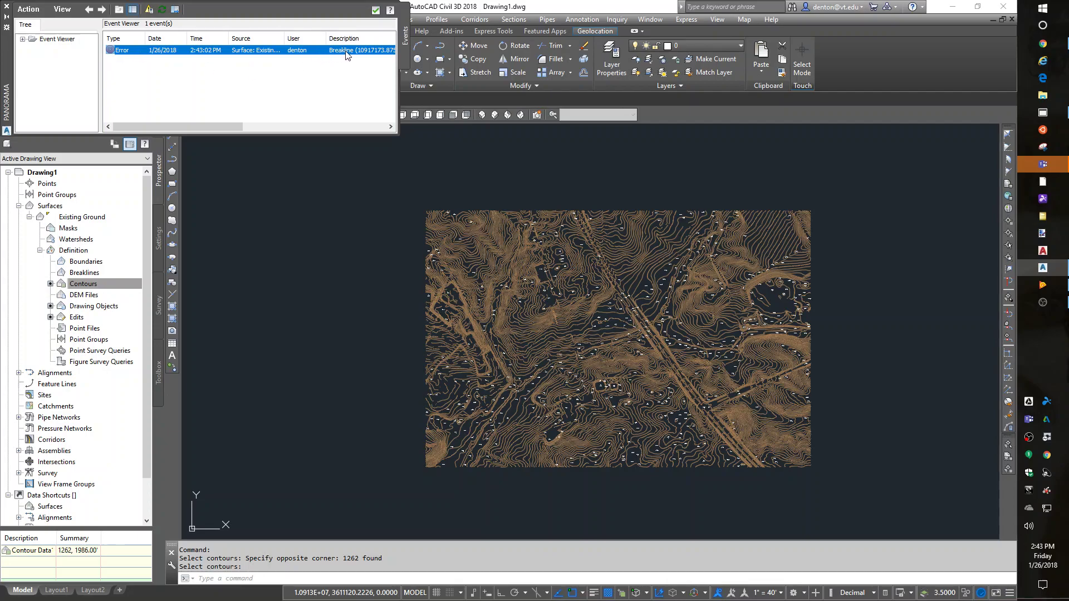
drag(234, 127, 393, 144)
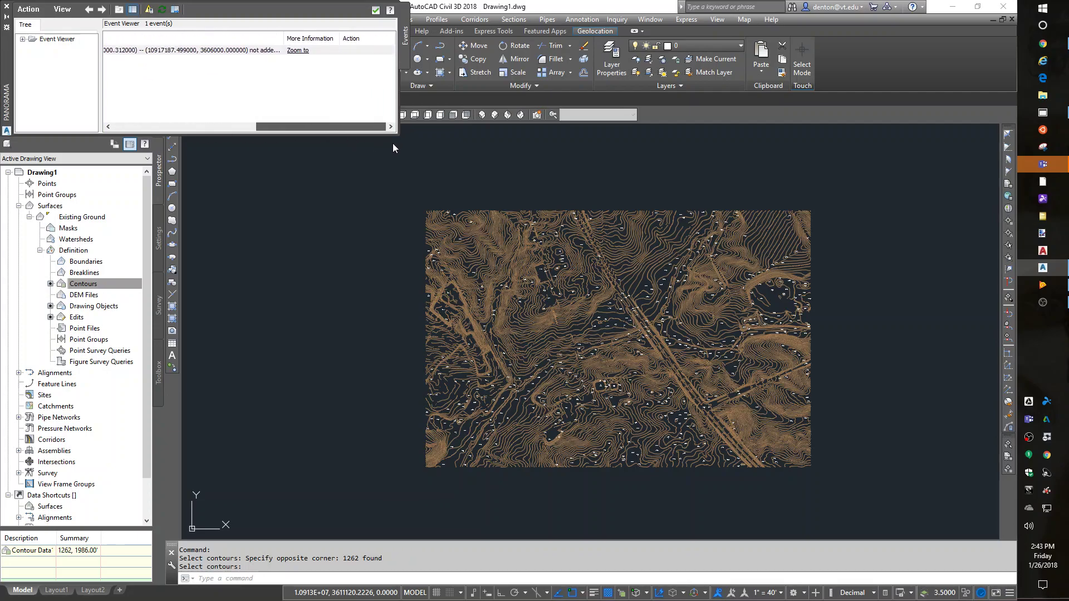
click(297, 50)
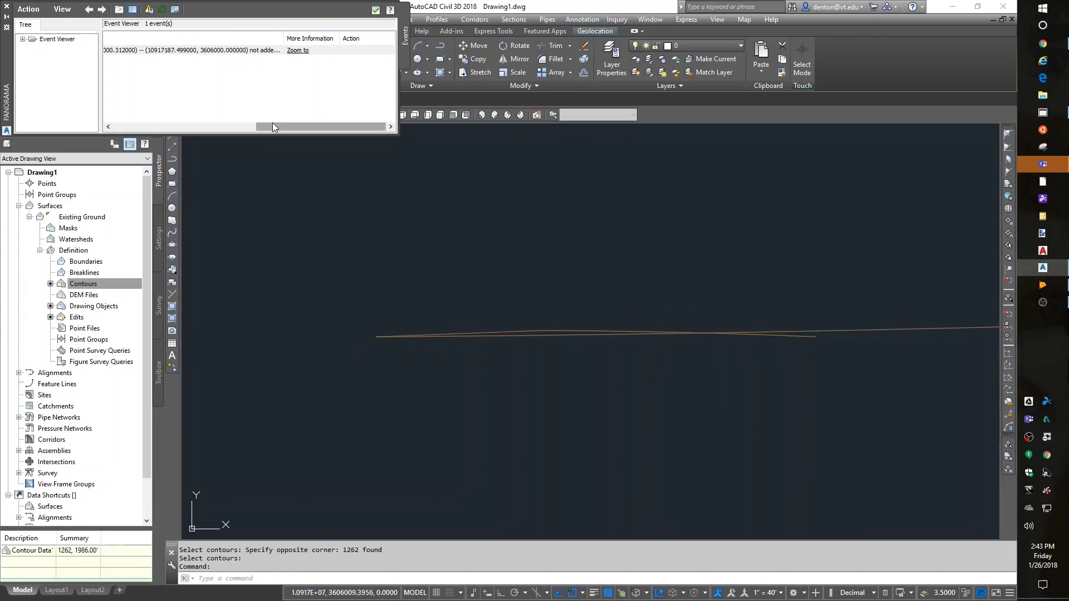
drag(272, 125, 128, 137)
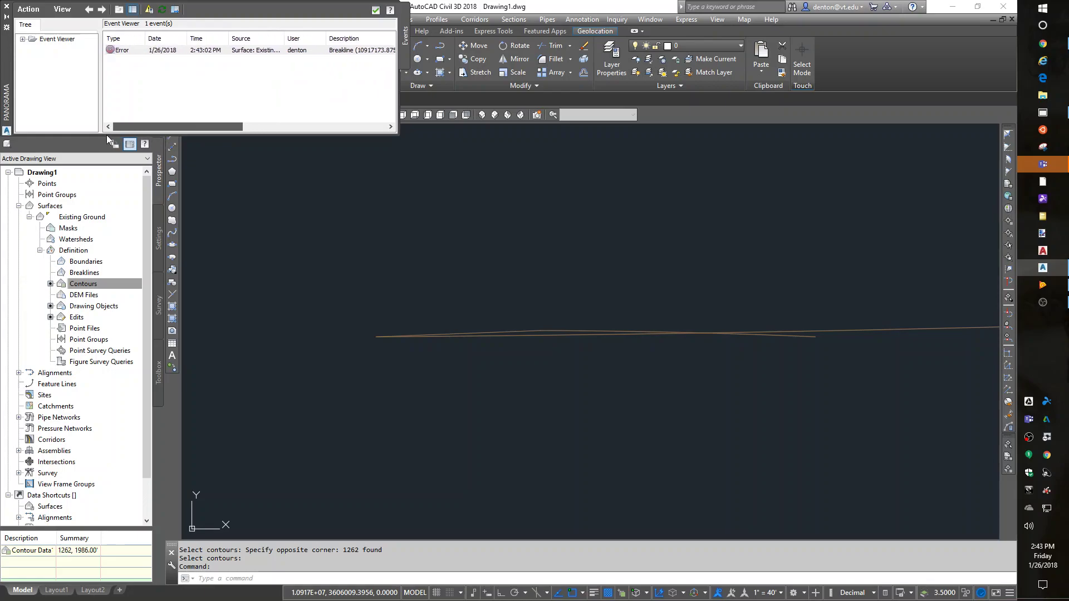
click(374, 10)
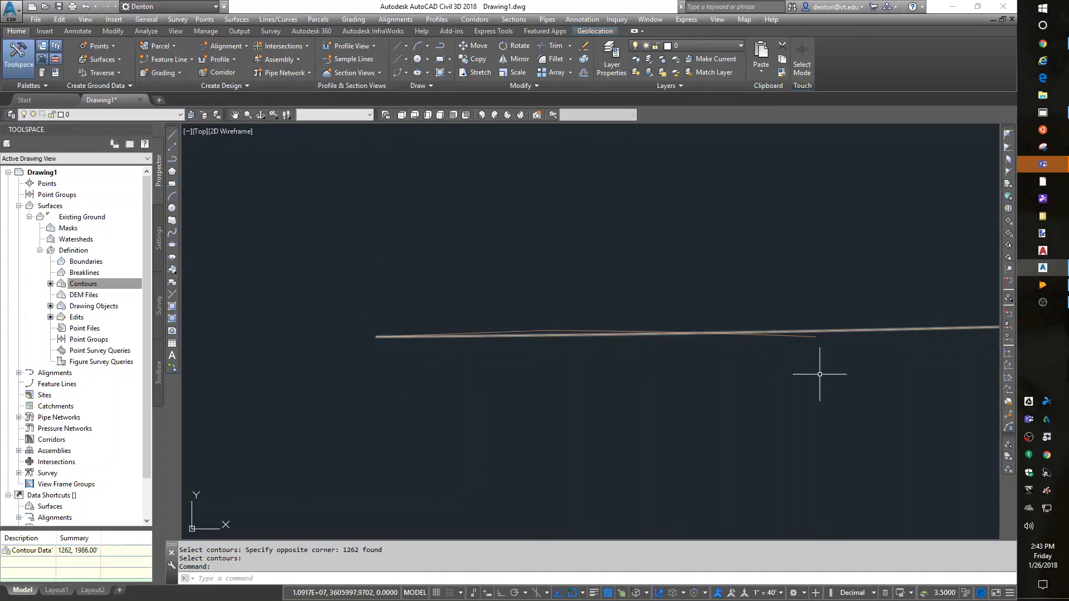
- Examine the contour end at the site's south edge where the line doubles back and crosses itself
scroll(665, 391, up, 10)
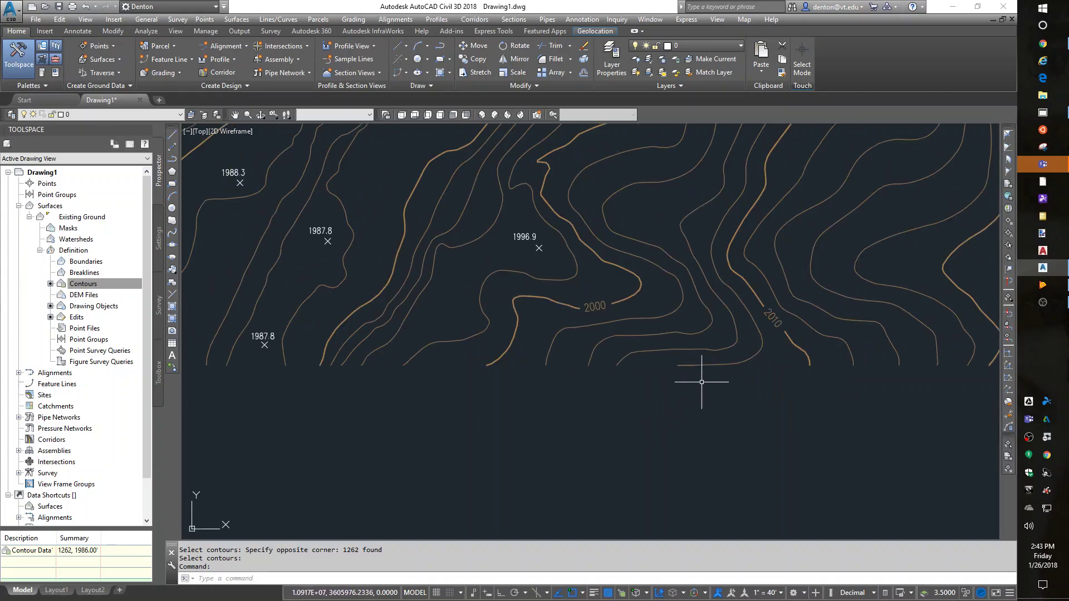
scroll(694, 366, up, 6)
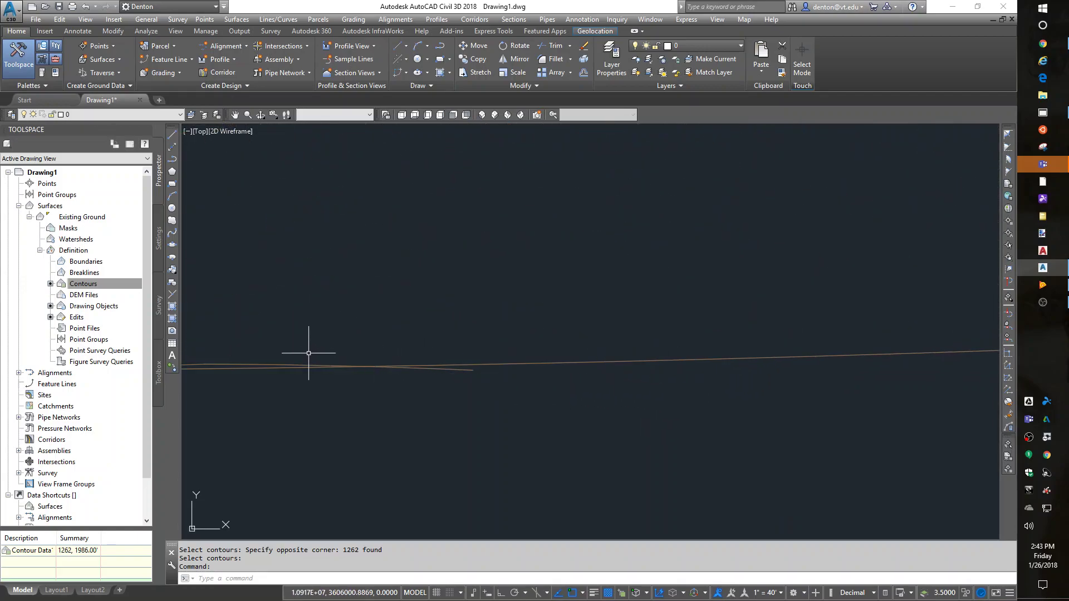
scroll(662, 389, down, 5)
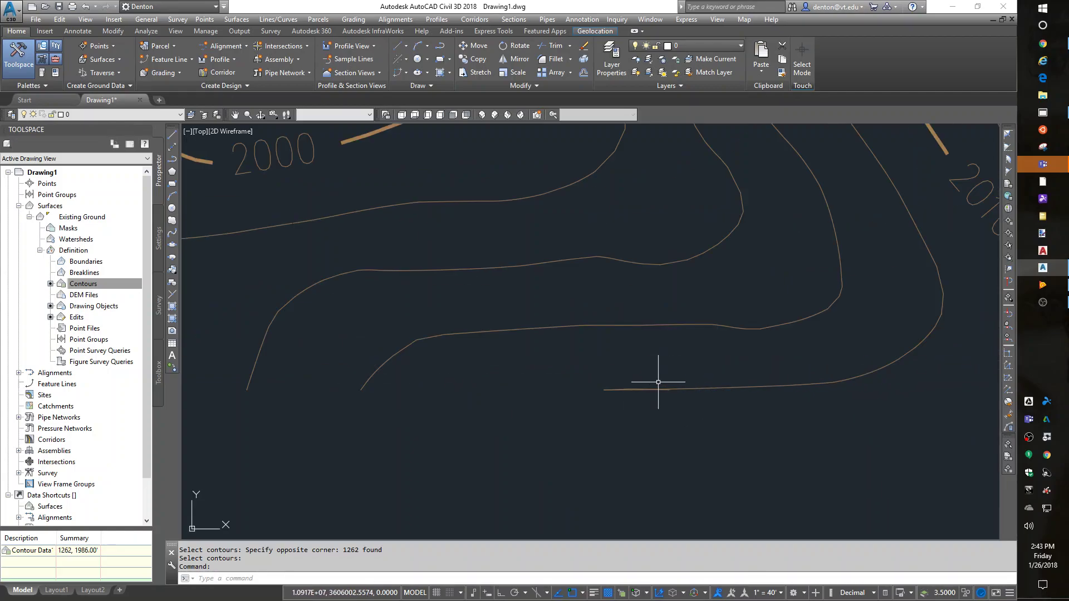
scroll(662, 390, down, 4)
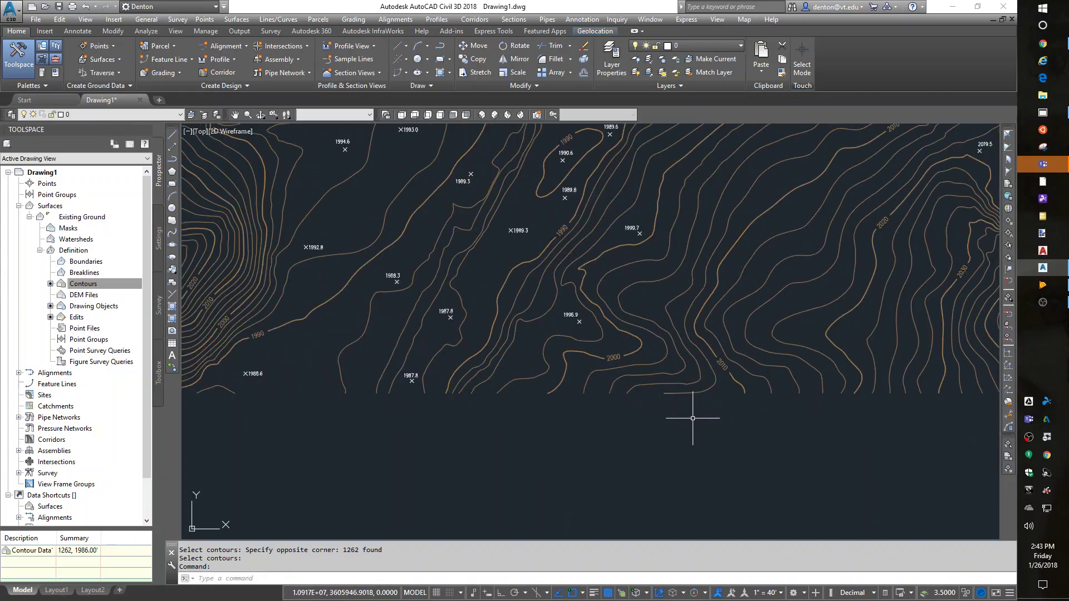
scroll(687, 408, down, 5)
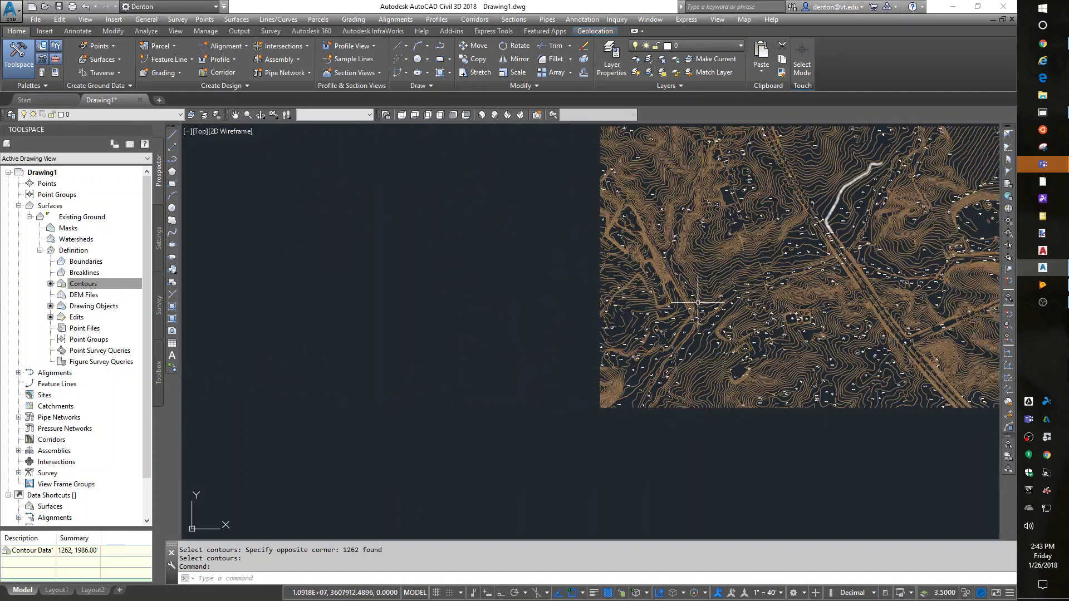
scroll(727, 482, up, 10)
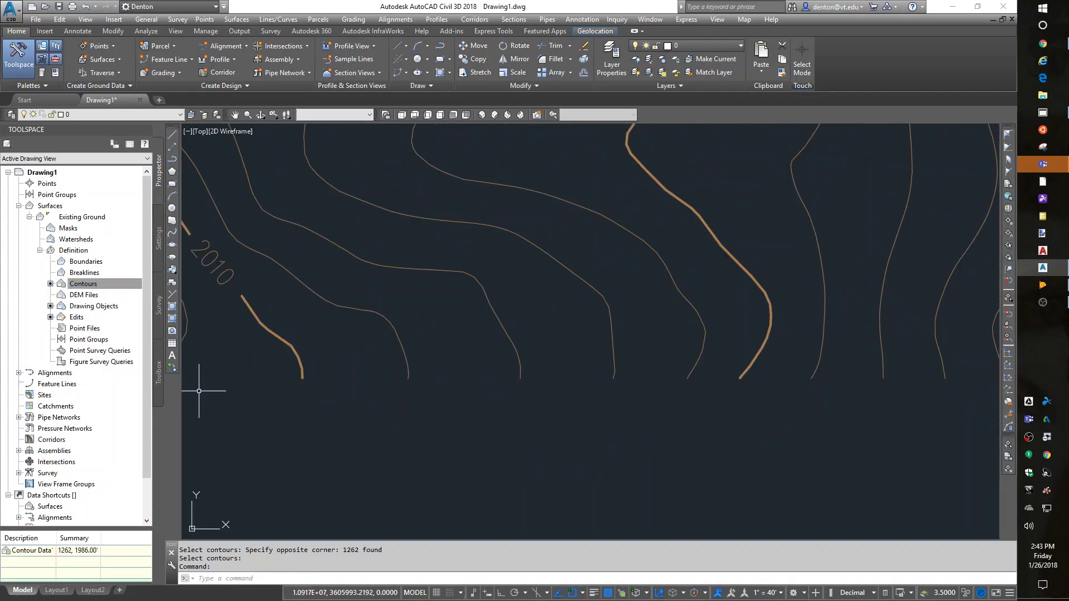
scroll(551, 384, up, 8)
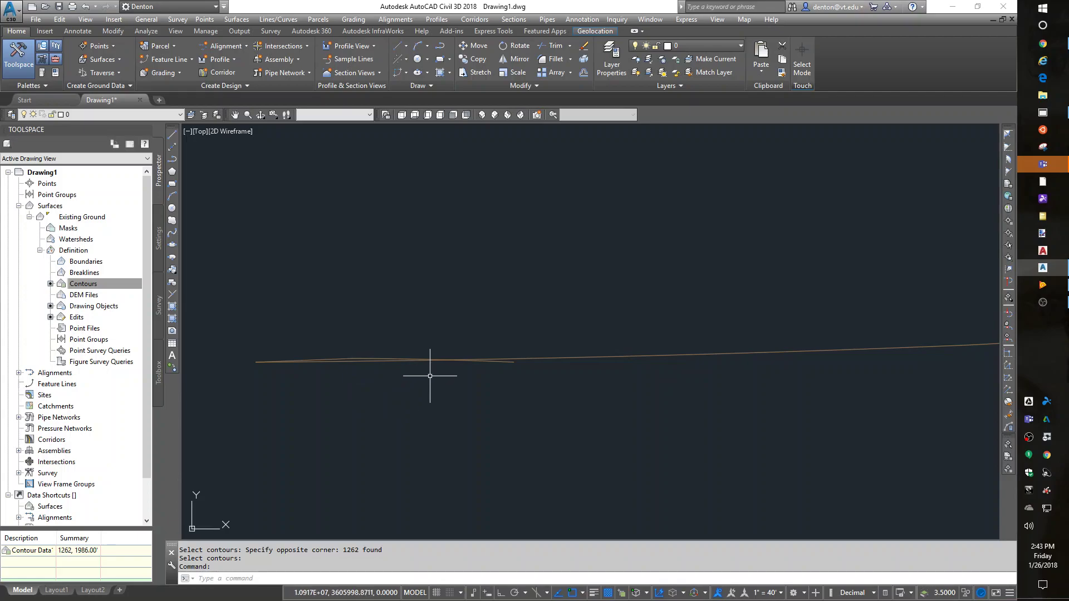
scroll(429, 443, down, 6)
scroll(434, 401, down, 8)
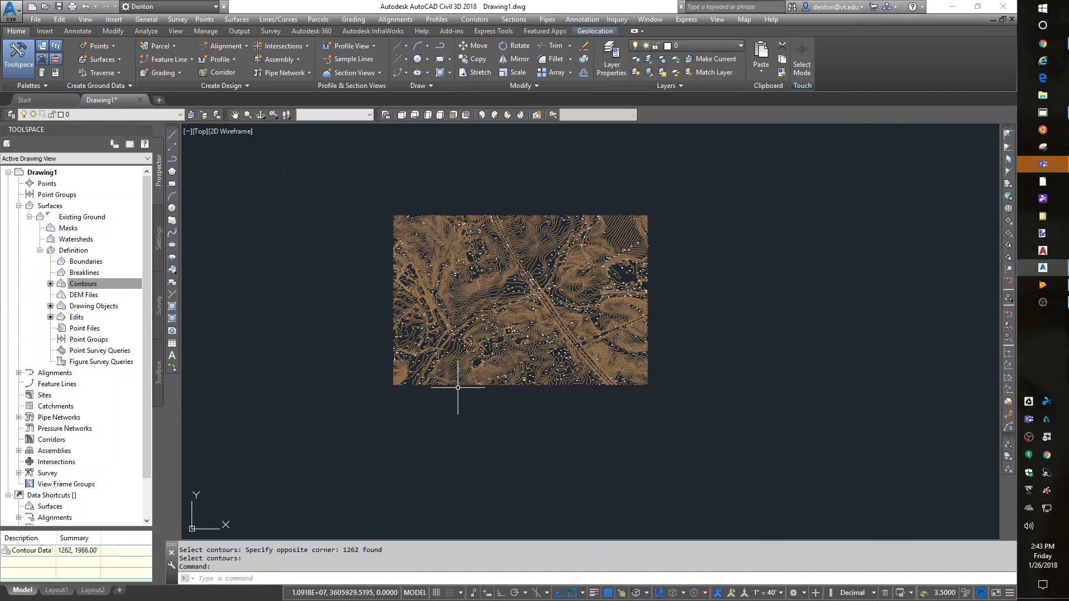
- Thaw all of the drawing's layers with the command-line Layer command, using the * wildcard
scroll(573, 334, up, 5)
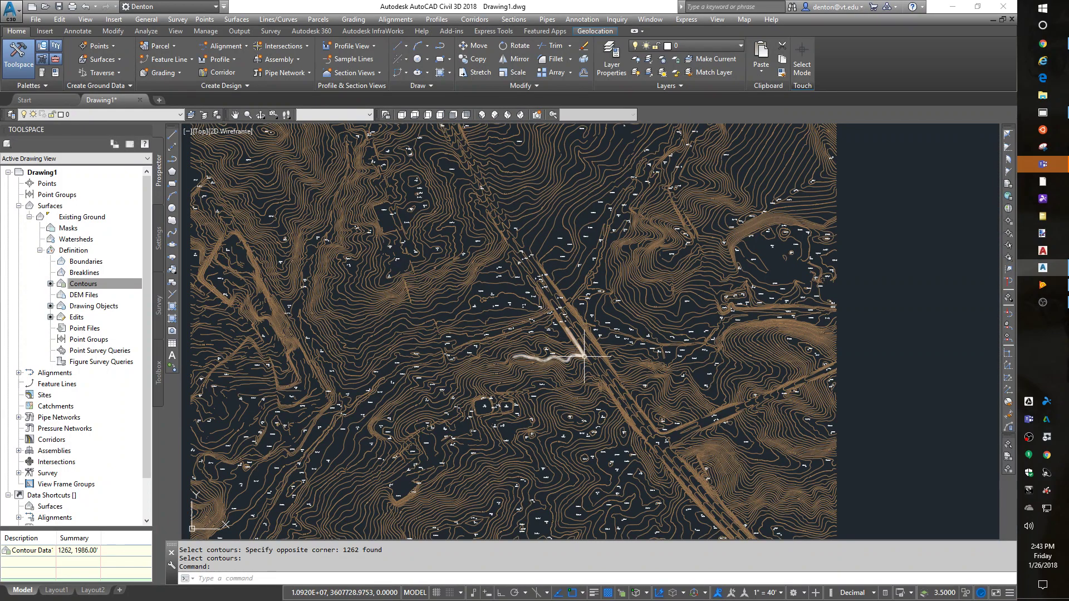
scroll(584, 357, up, 3)
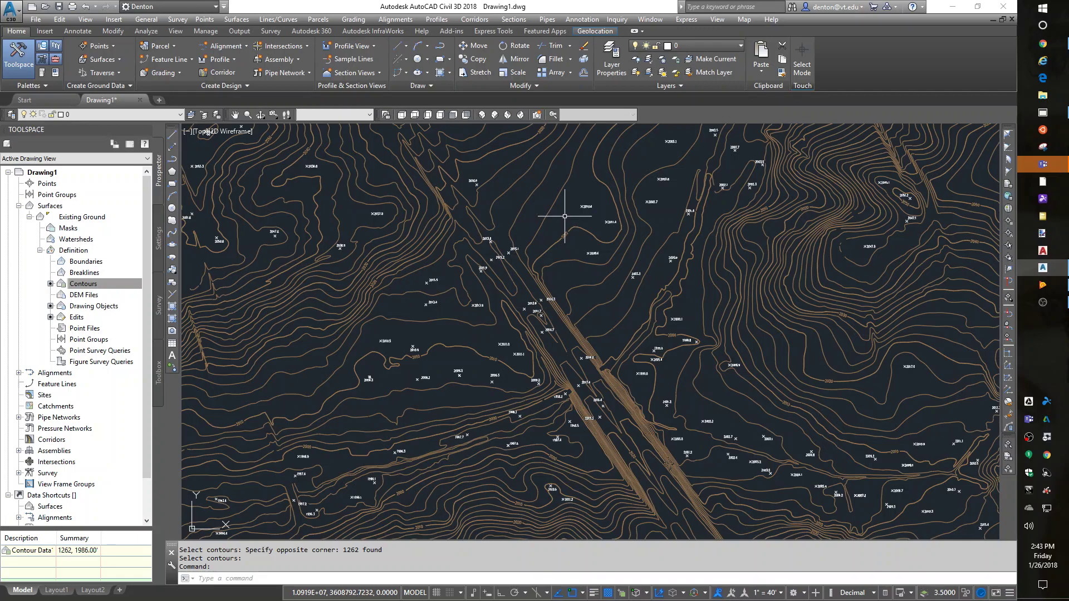
scroll(608, 250, up, 8)
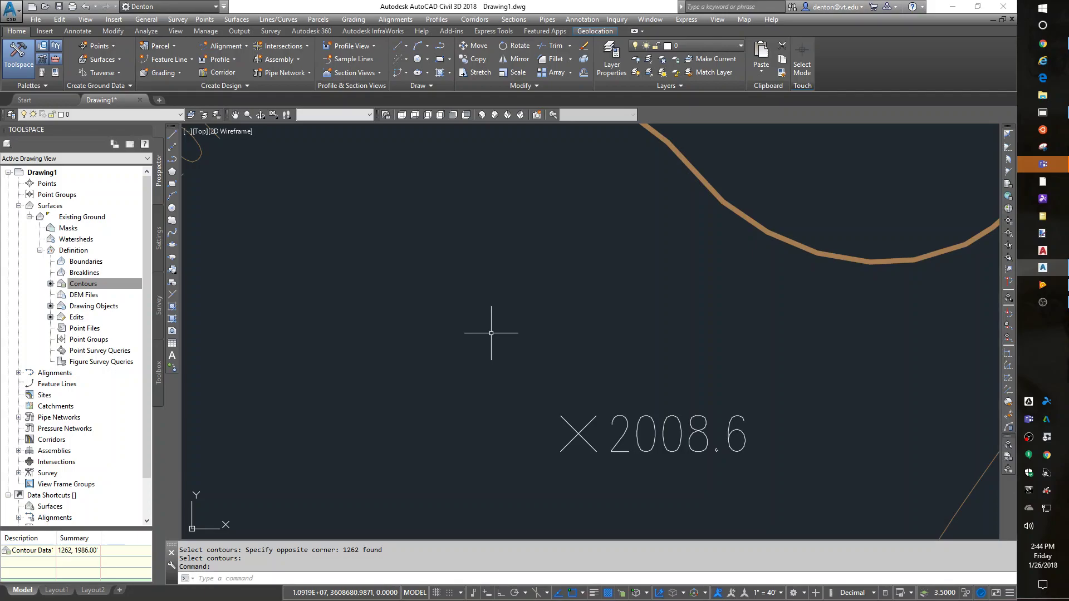
text(-la)
key(Return)
text(t)
key(Return)
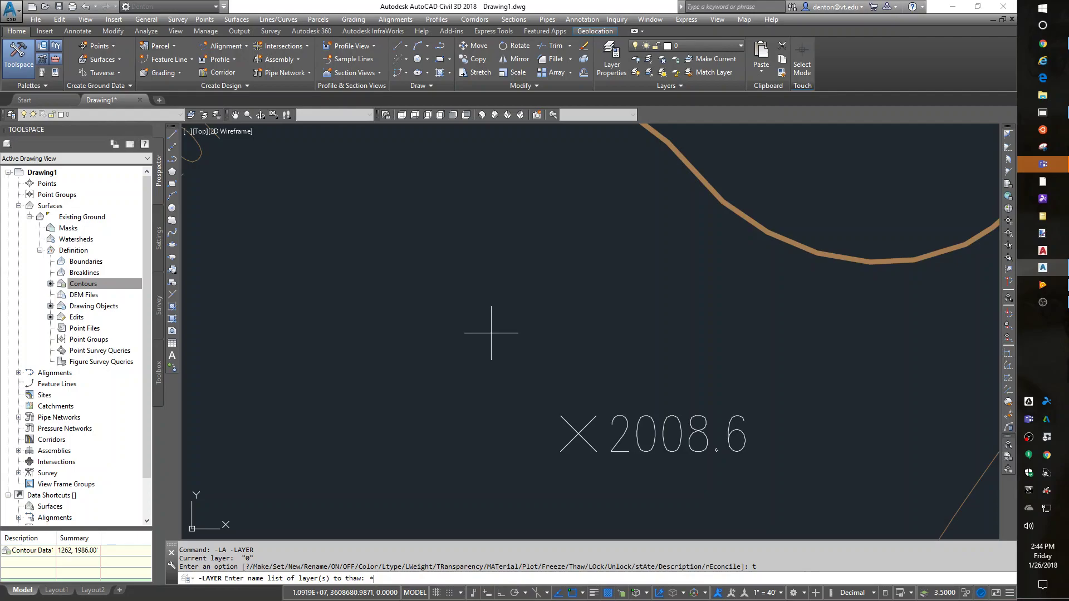
text(*)
key(Return)
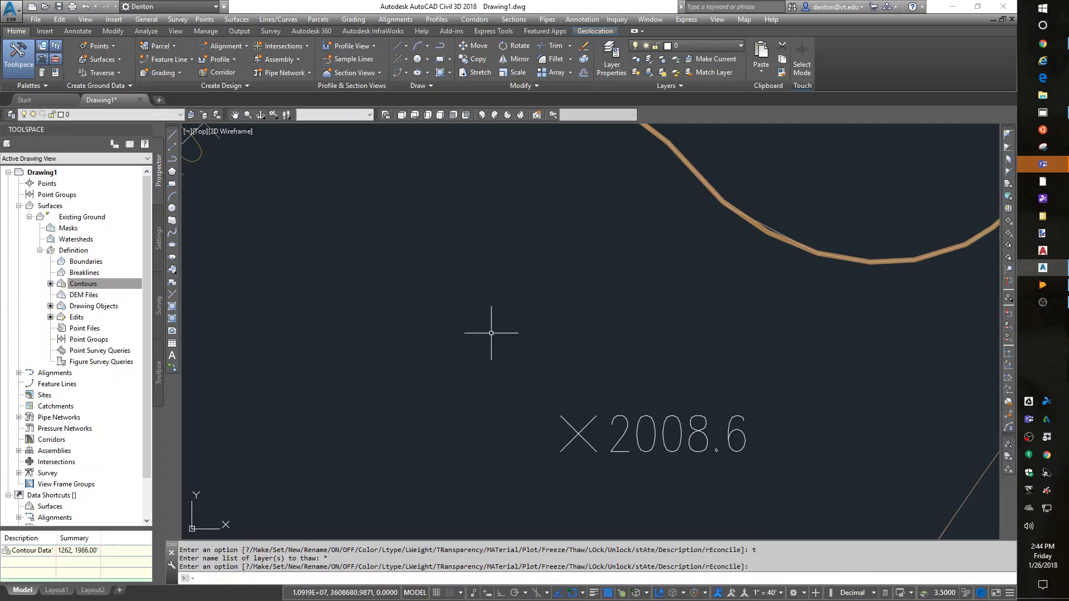
key(Return)
- Examine the thawed base mapping from the full sheet down to the site's south edge, and end the Layer command
scroll(652, 433, down, 8)
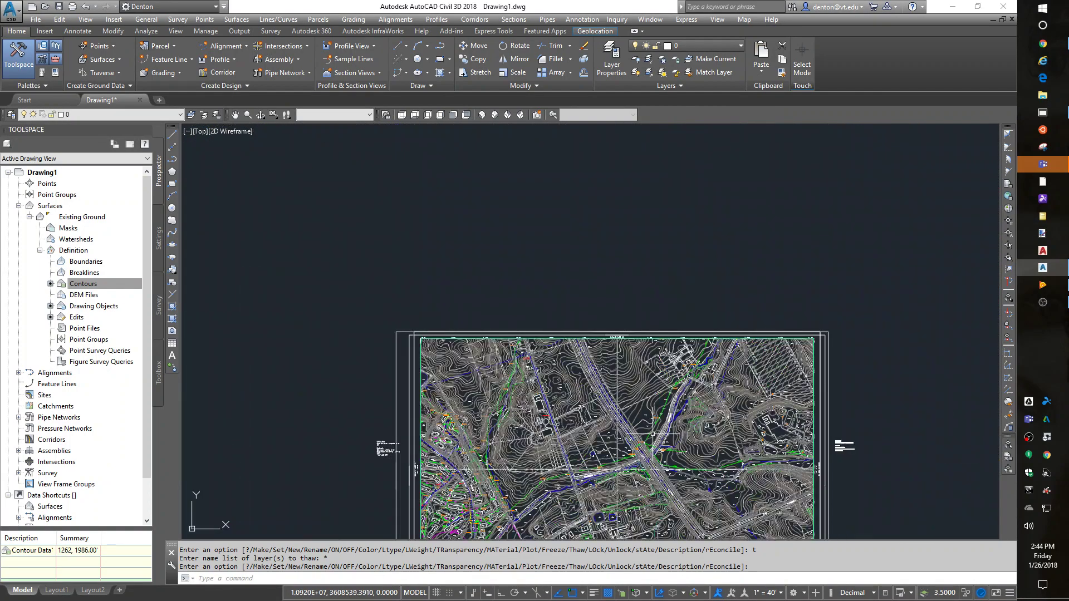
scroll(652, 433, down, 2)
middle_drag(716, 533, 717, 421)
scroll(716, 422, up, 15)
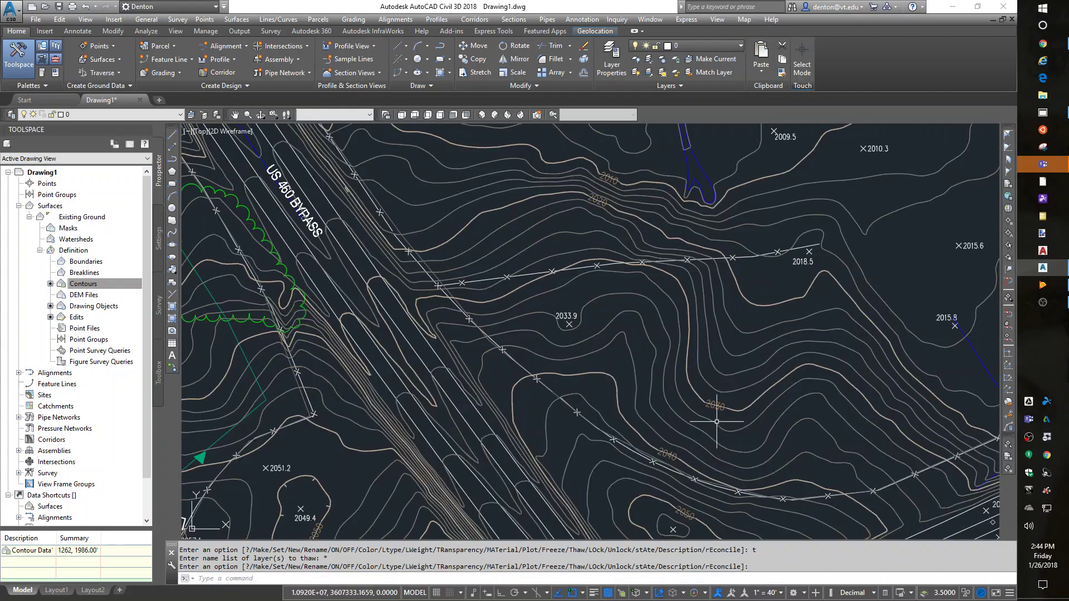
scroll(540, 444, down, 8)
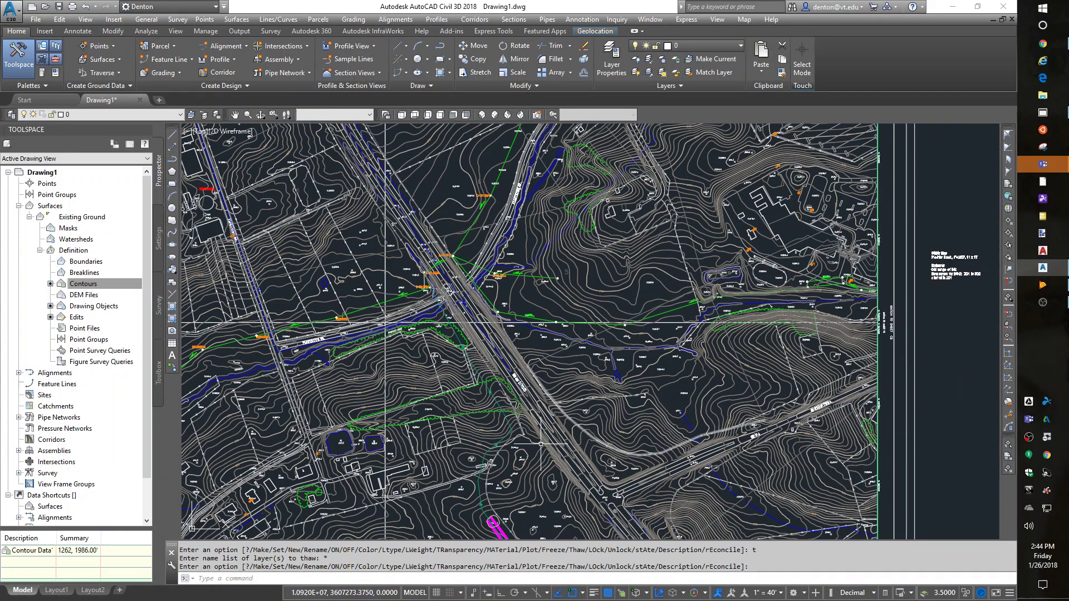
scroll(540, 443, down, 8)
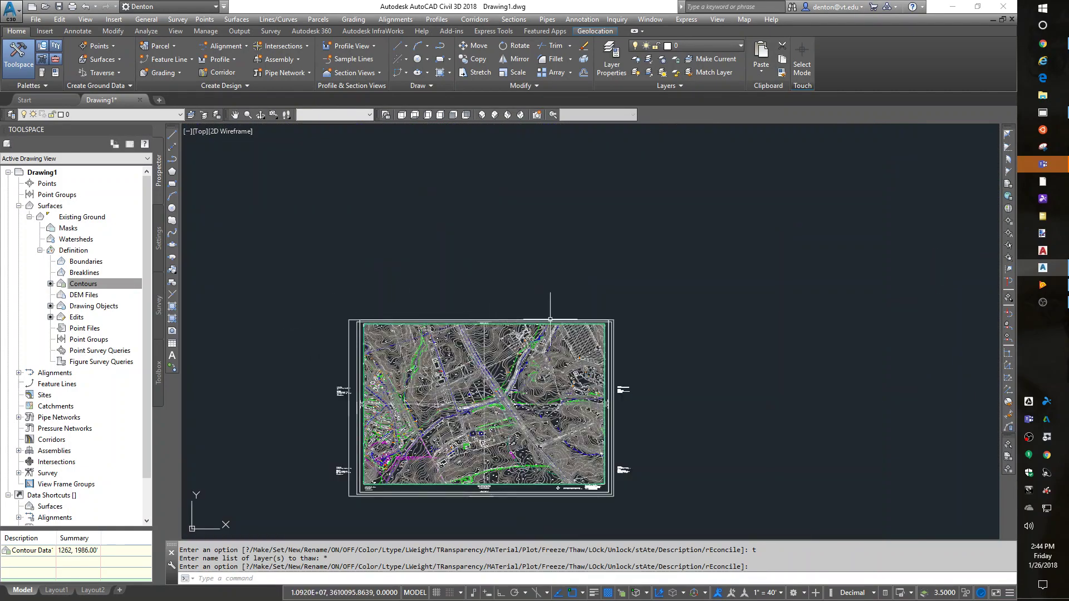
scroll(509, 470, up, 8)
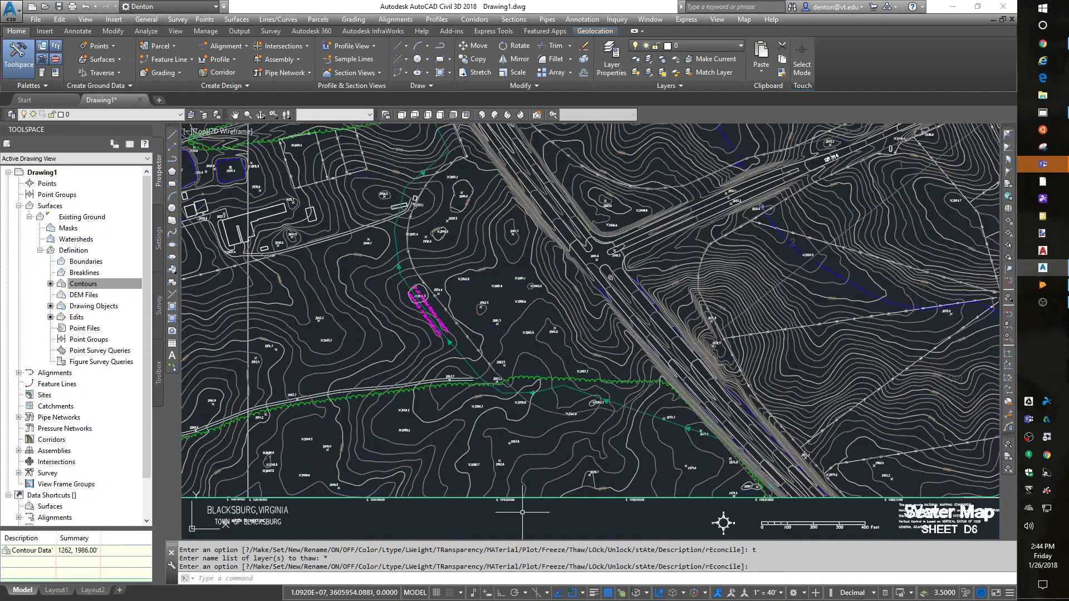
scroll(523, 512, up, 6)
key(Return)
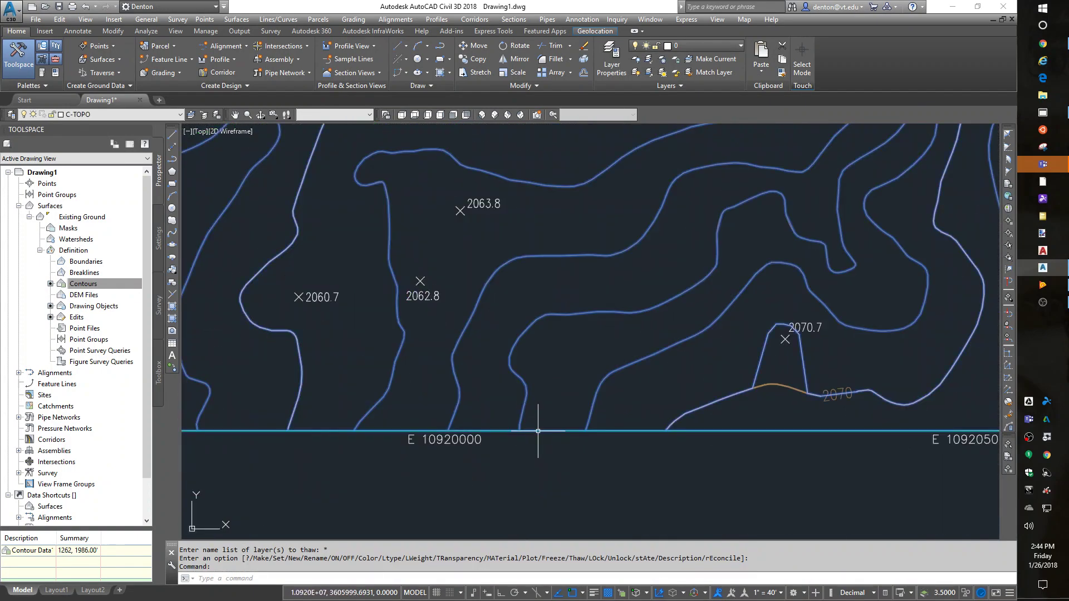
- Select the Existing Ground surface at its south border, review its extent over the whole base map, and clear the selection
click(538, 431)
scroll(688, 439, down, 3)
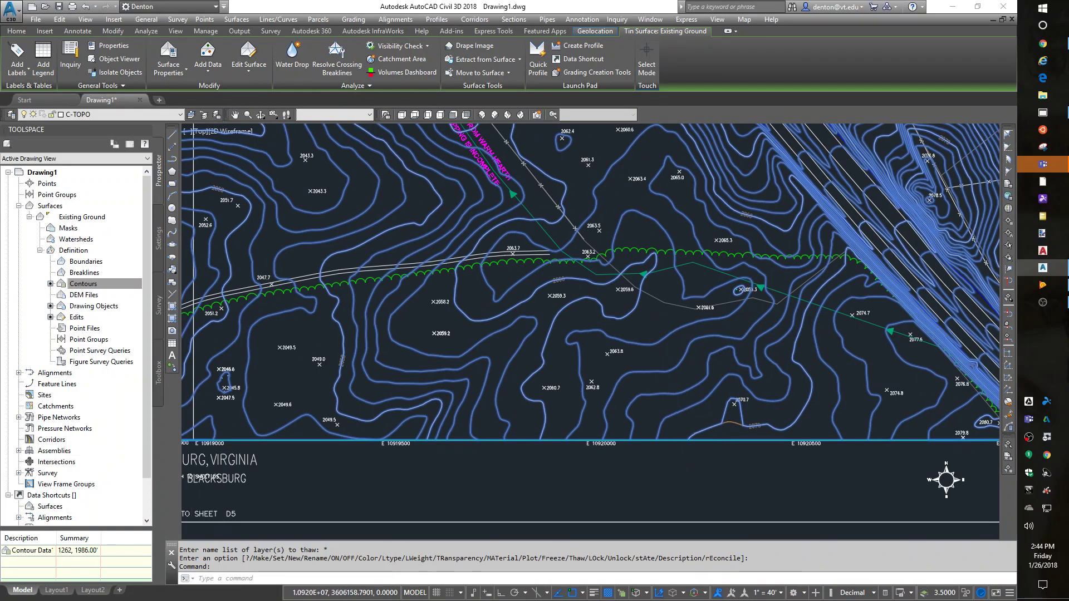
scroll(681, 441, down, 5)
mouse_move(615, 303)
middle_down()
mouse_move(685, 366)
mouse_move(668, 428)
middle_up()
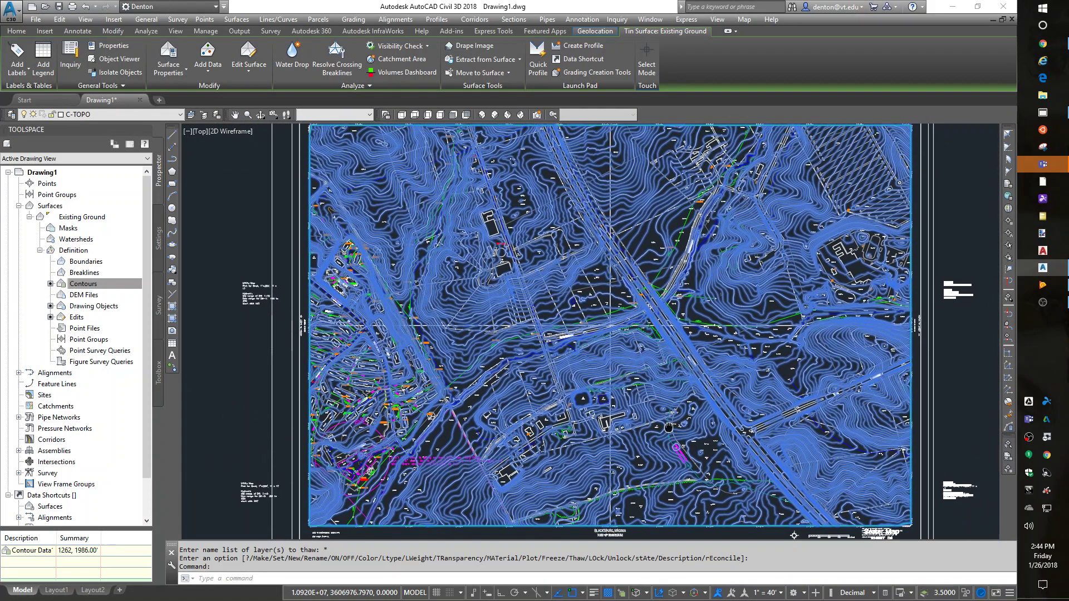
scroll(670, 432, down, 5)
scroll(672, 438, up, 4)
scroll(673, 445, up, 1)
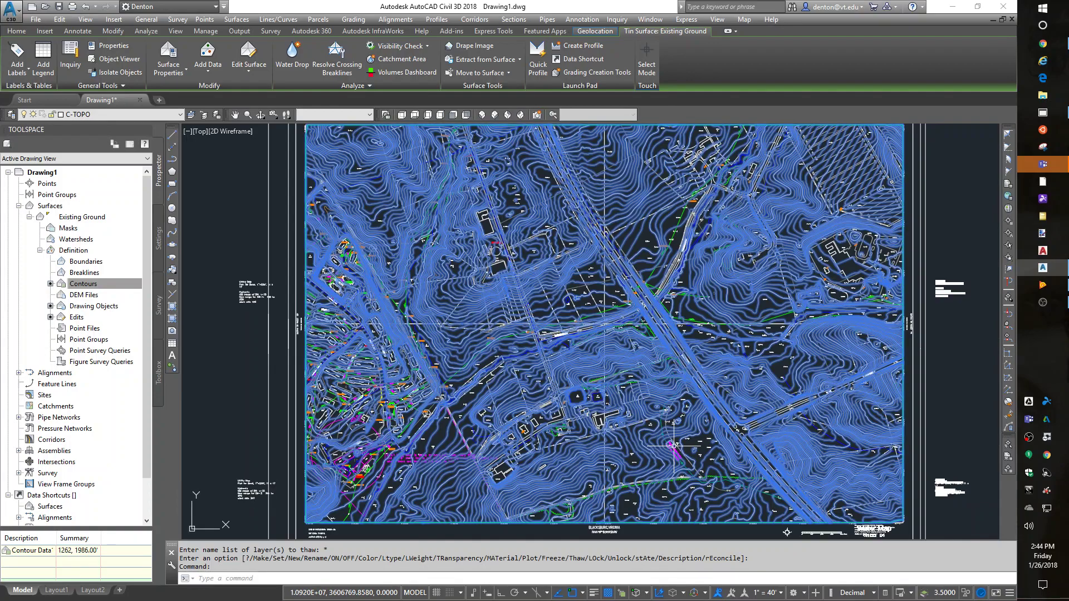
key(Escape)
key(Escape)
key(Escape)
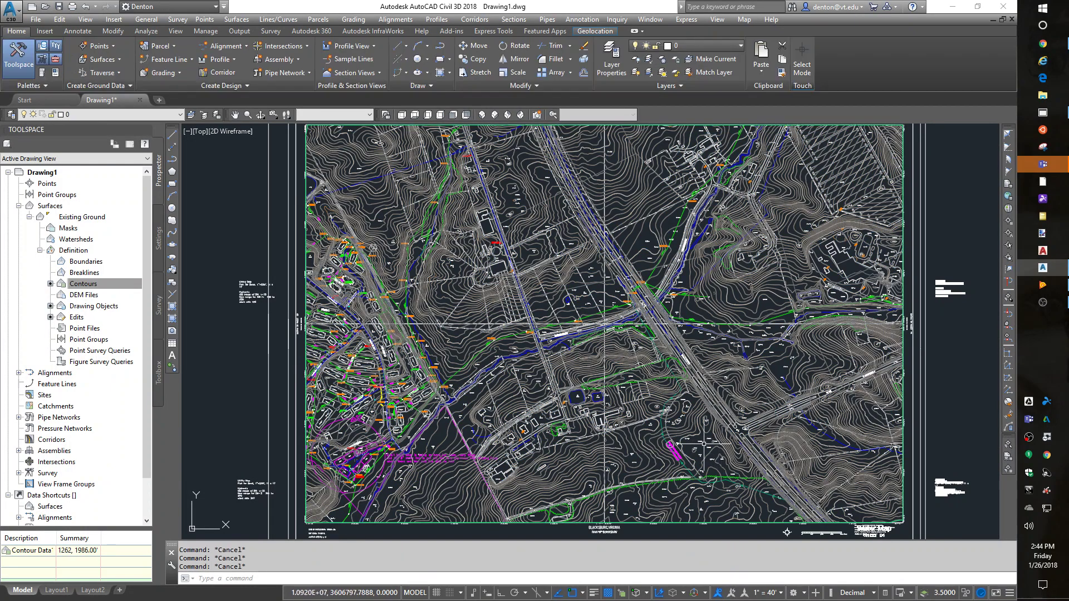
- Check the Existing Ground elevation between the contours west of the 2064.7 spot elevation
scroll(703, 443, up, 8)
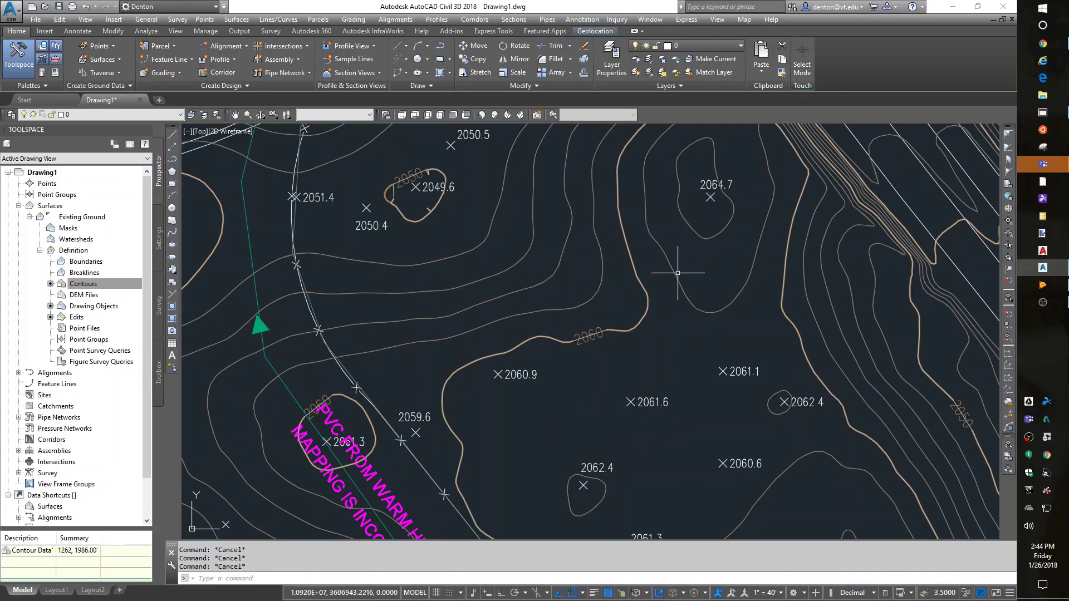
mouse_move(720, 268)
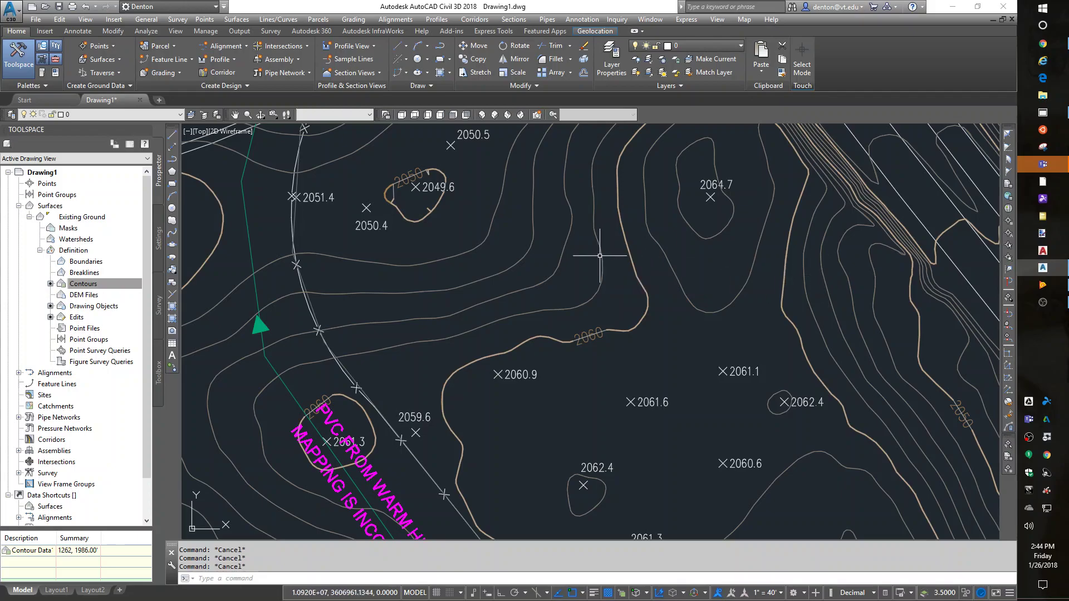
mouse_move(540, 250)
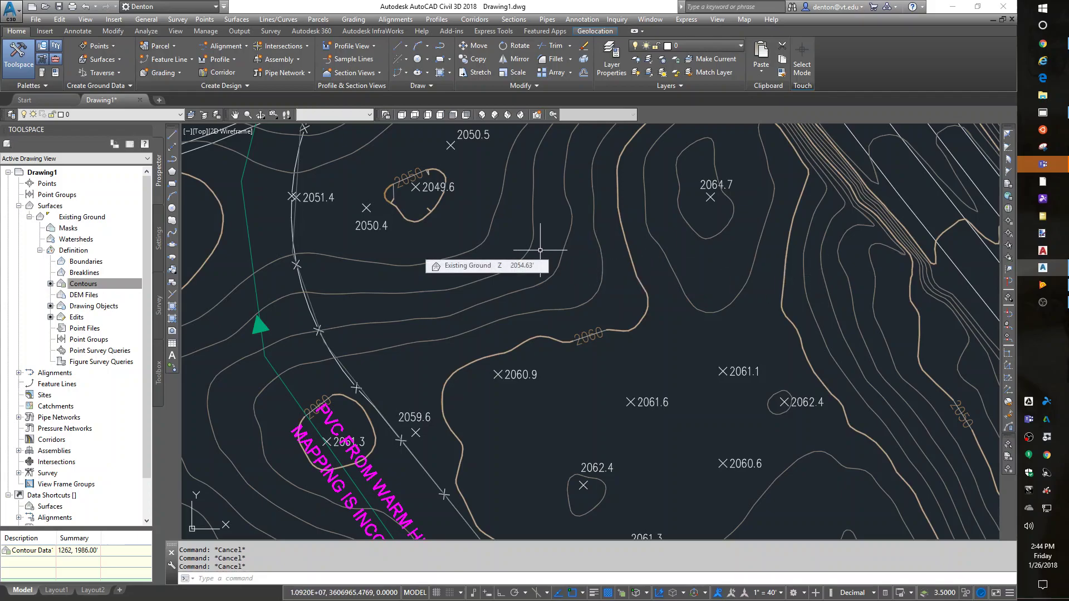